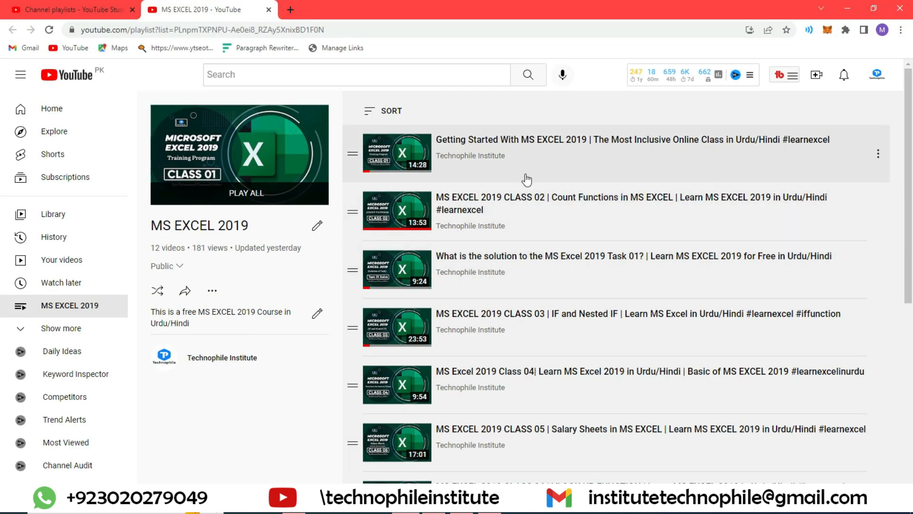
Look through the class videos in the MS EXCEL 2019 playlist, from the first class to the last.
scroll(627, 204, "down", 6)
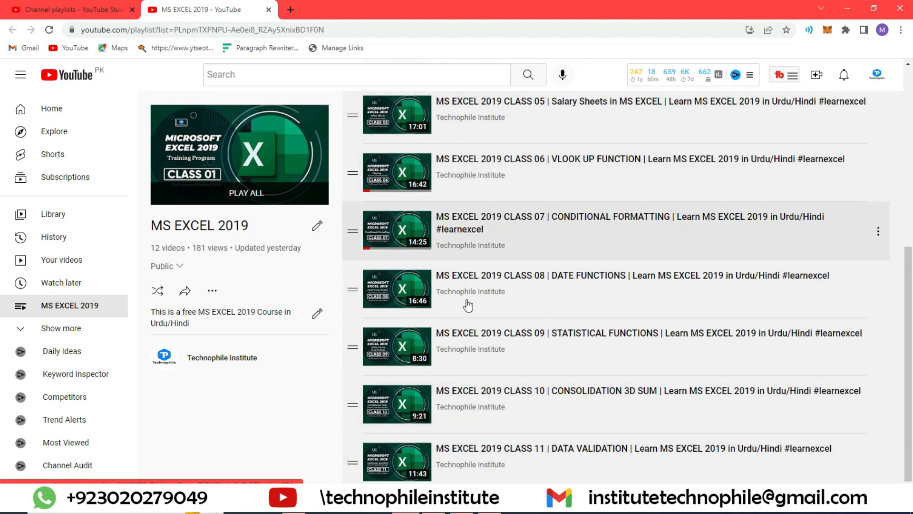
scroll(467, 321, "up", 3)
scroll(467, 321, "down", 3)
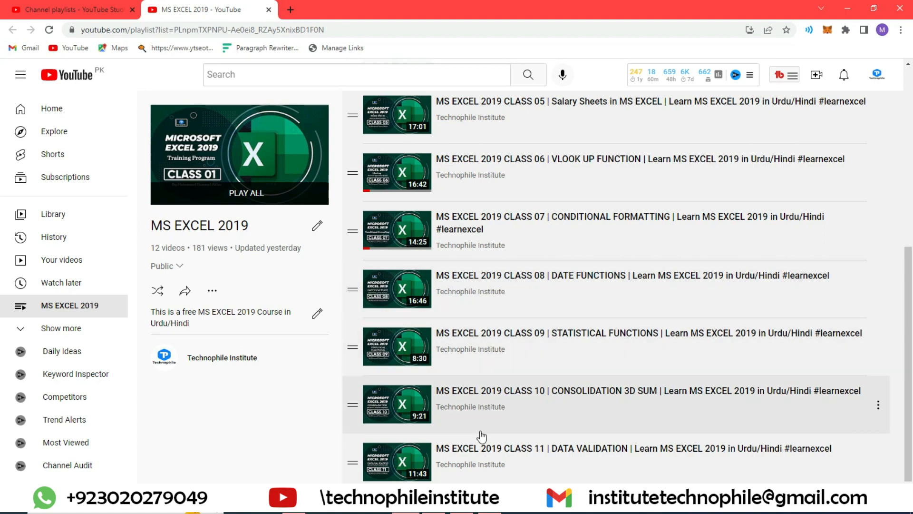
scroll(481, 432, "up", 2)
scroll(481, 432, "down", 2)
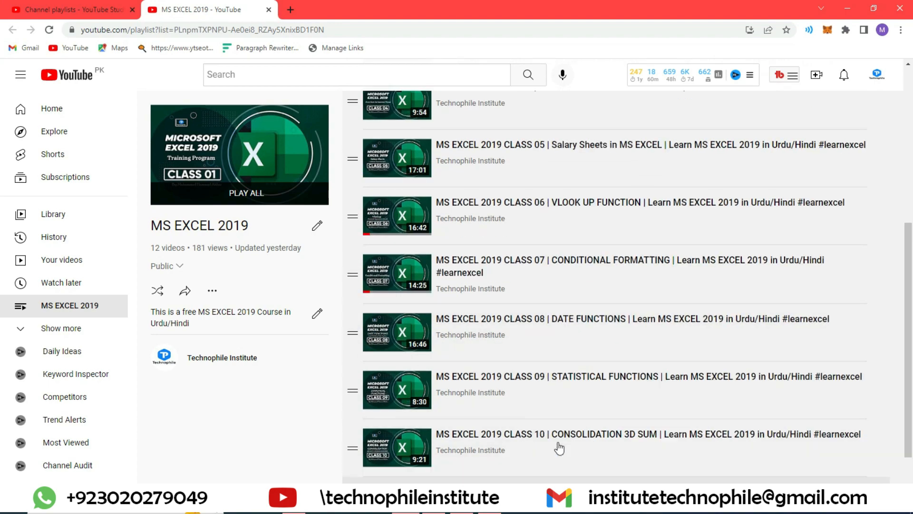
scroll(560, 444, "up", 6)
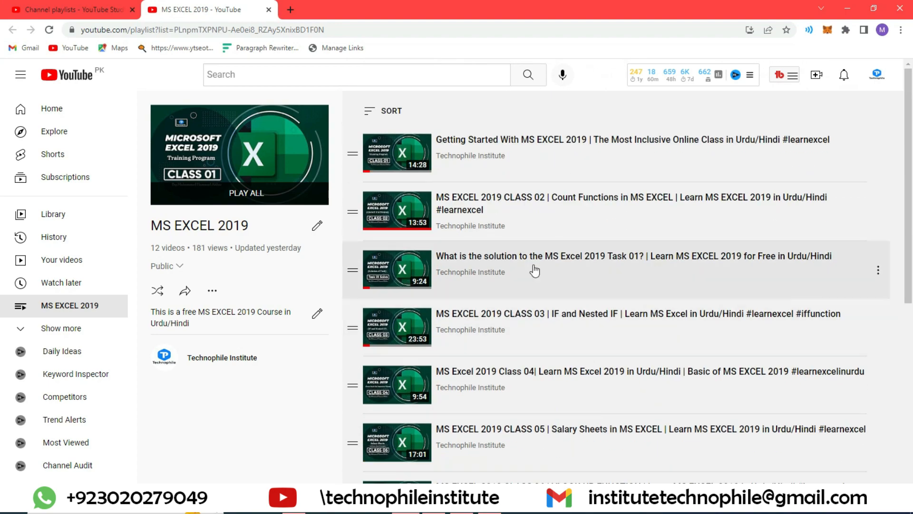
scroll(532, 269, "down", 6)
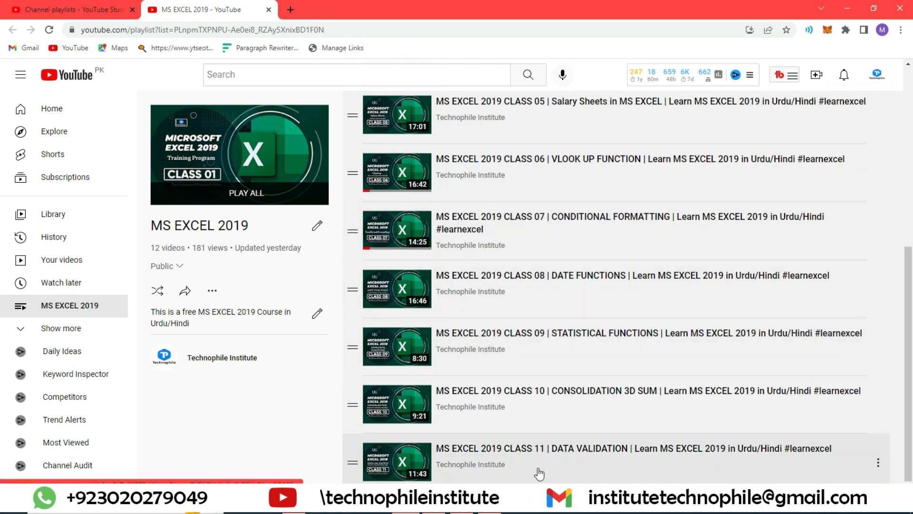
Switch to the class12.xlsx workbook in Excel and review the values in the Time column, A9:A16.
mouse_move(460, 505)
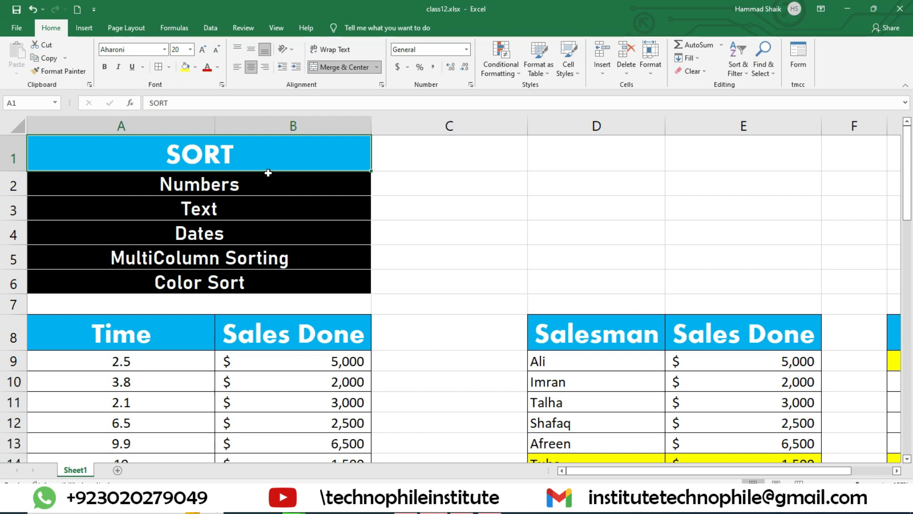
scroll(594, 222, "down", 3)
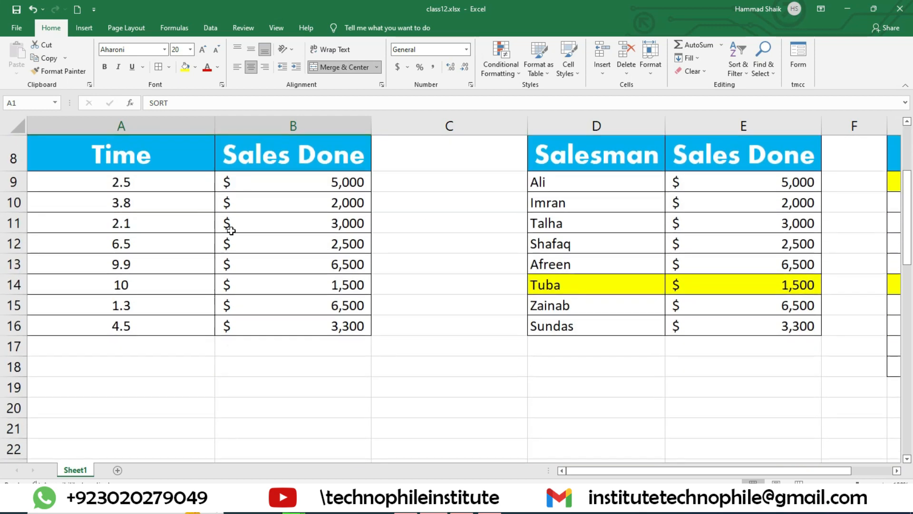
left_click_drag(163, 183, 170, 330)
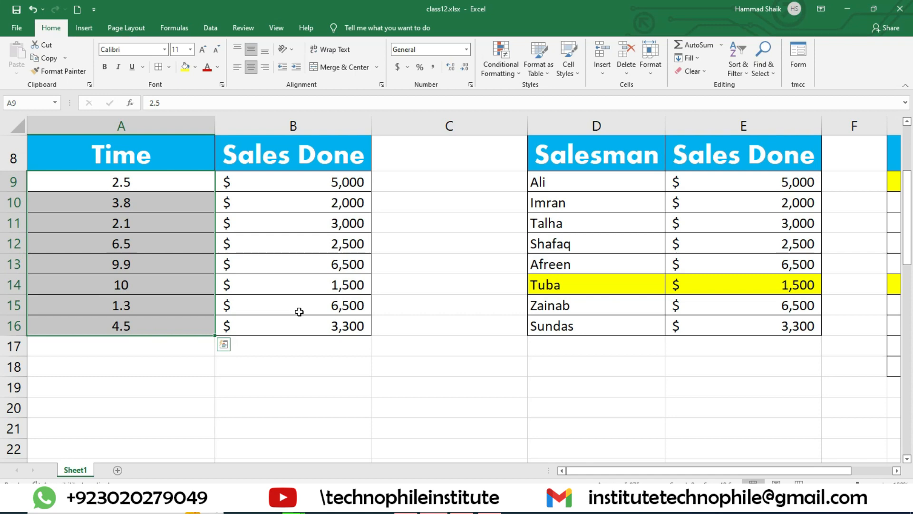
scroll(246, 284, "up", 3)
Enter the ascending numbers 1, 2 and 3 down the empty cells D2 to D4.
left_click(579, 183)
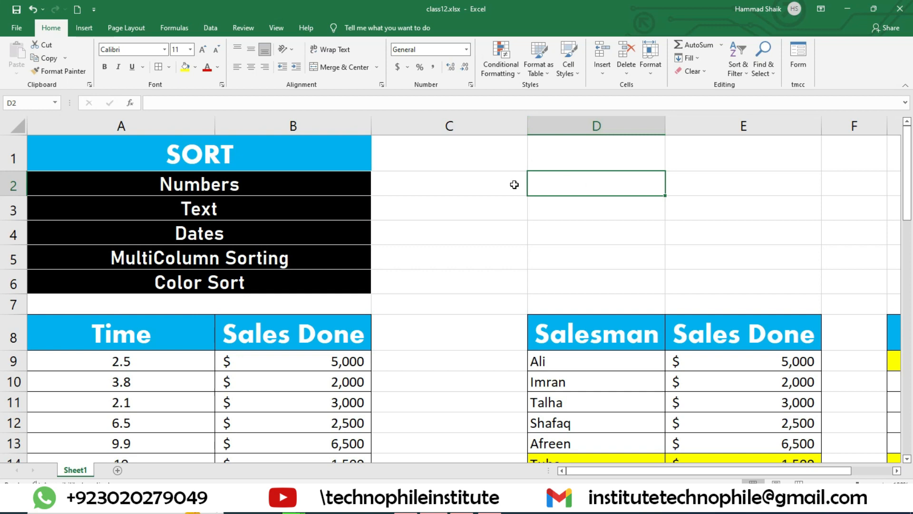
left_click(570, 143)
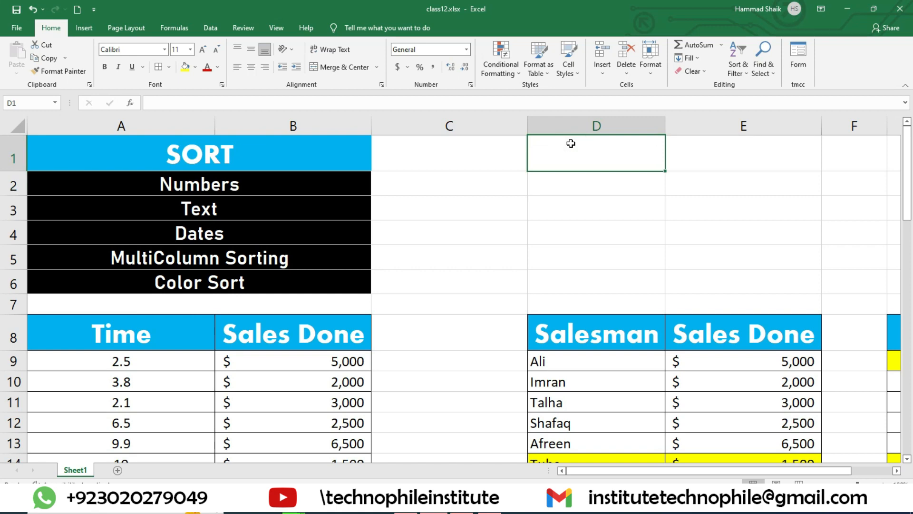
key("Down")
type("1")
key("Return")
type("2")
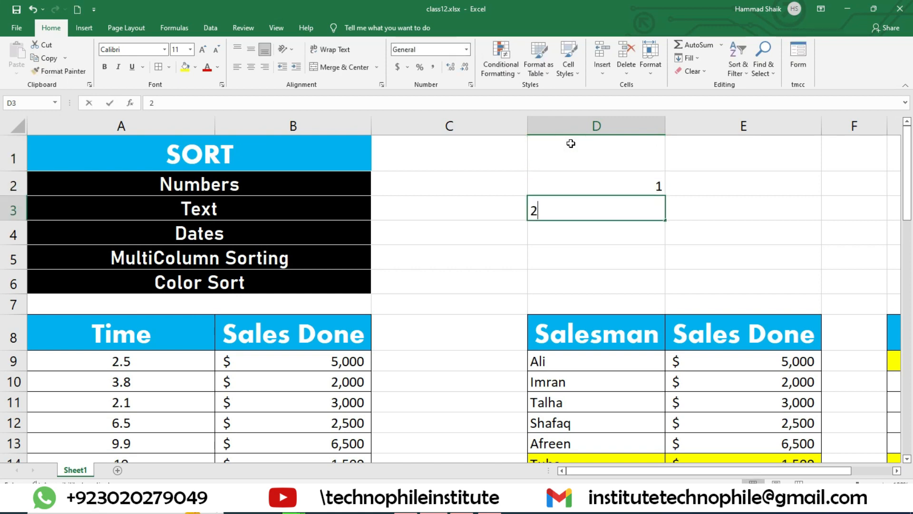
key("Return")
key("Up")
Replace the numbers in cells D2 to D4 with the letters A, B and C.
key("Up")
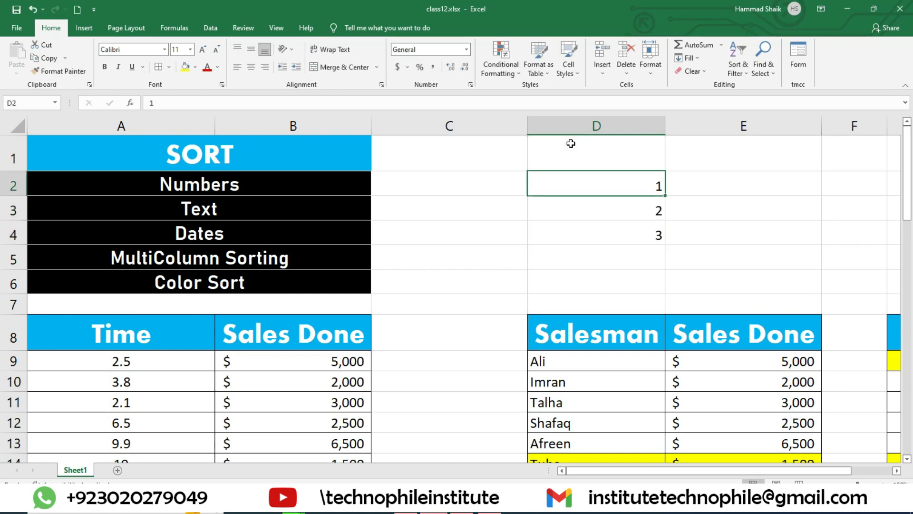
type("A")
key("Return")
type("B")
key("Return")
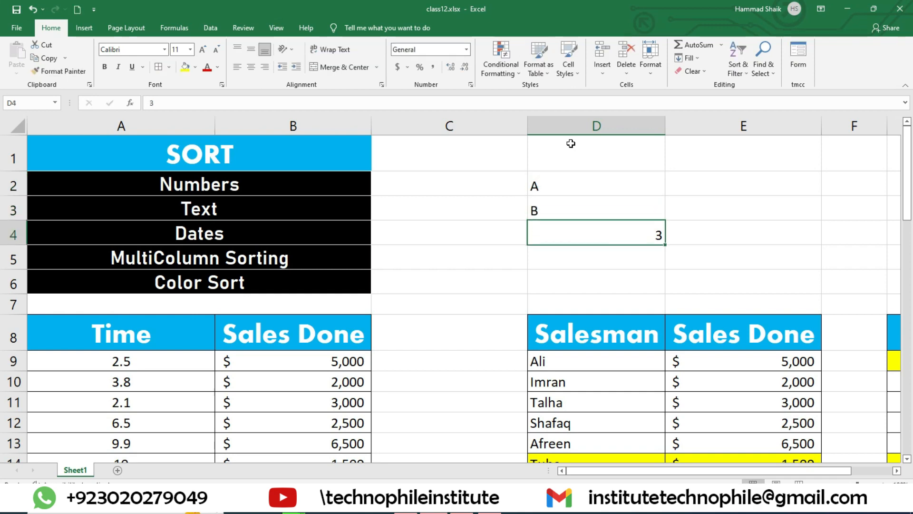
type("C")
key("Up")
Reverse the letter order in D2:D4 by entering C in D2 and A in D4.
key("Up")
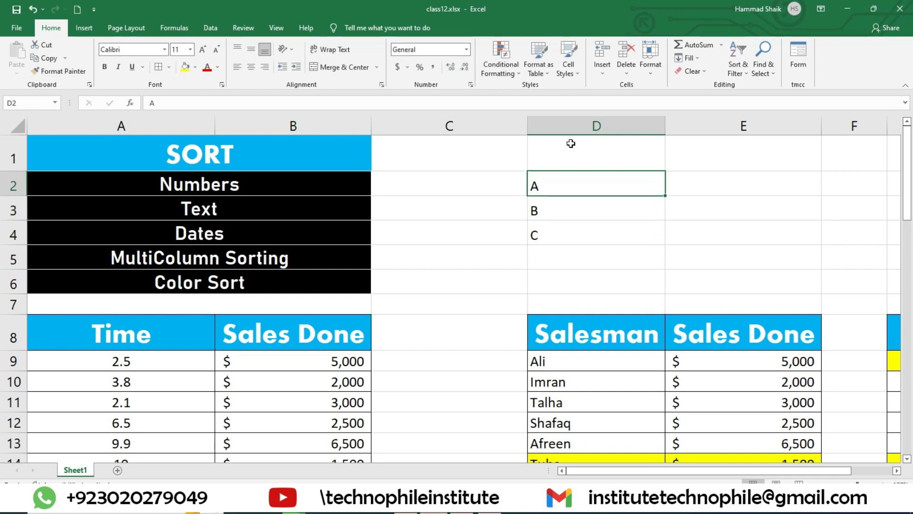
type("C")
key("Return")
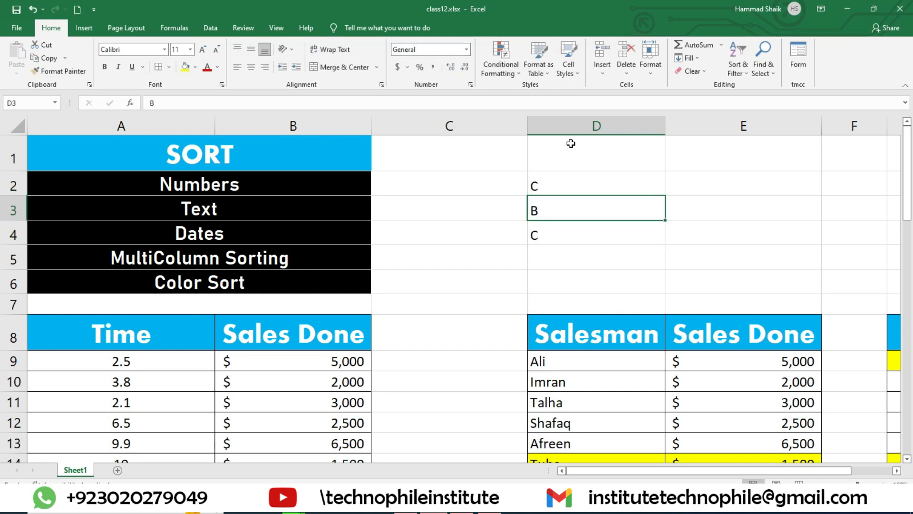
key("Return")
type("A")
key("Return")
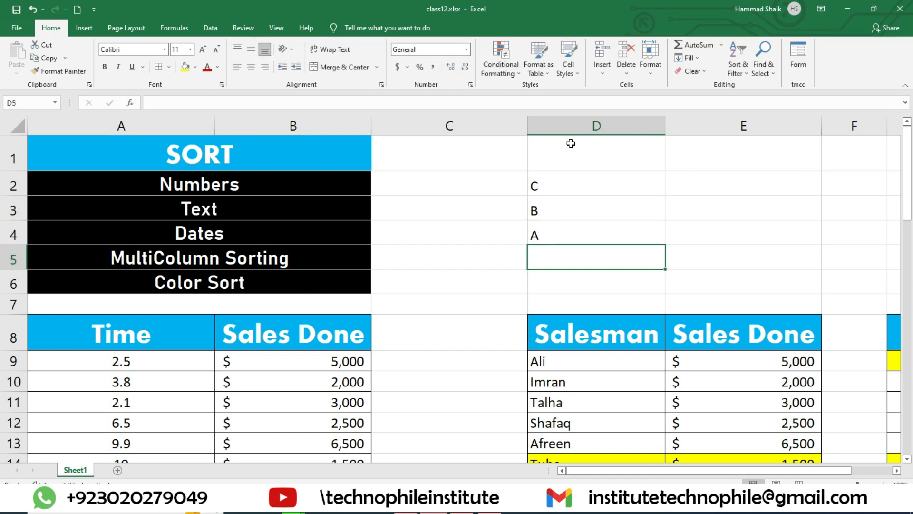
Enter the descending numbers 3, 2 and 1 in cells D2 to D4, and clear the three cells.
key("Up")
key("Up")
key("Up")
type("3")
key("Return")
type("2")
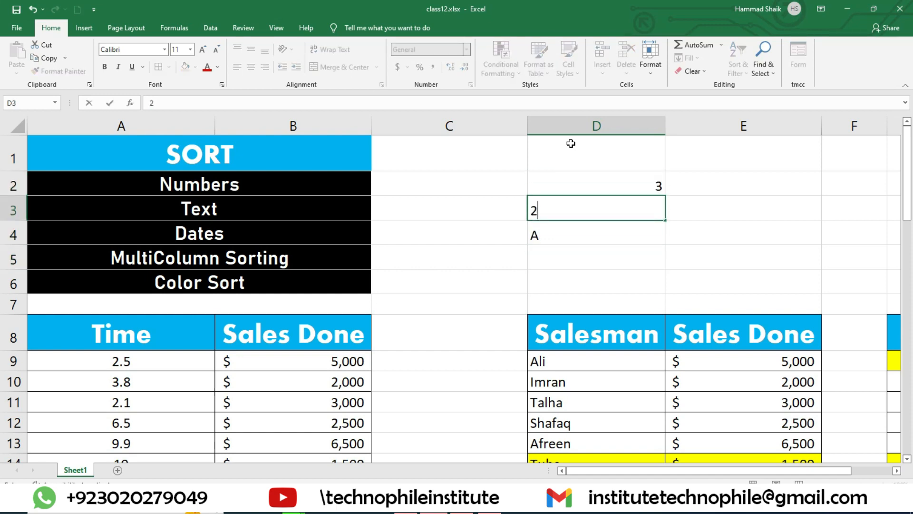
key("Return")
type("1")
key("Return")
left_click_drag(622, 176, 623, 231)
key("Delete")
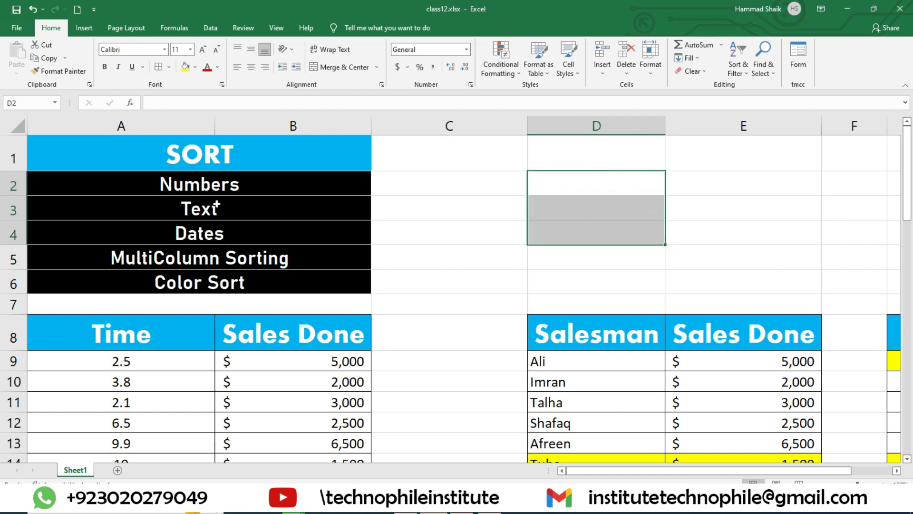
Examine the SORT topic list and the Time and Sales Done table at an enlarged zoom.
left_click(239, 148)
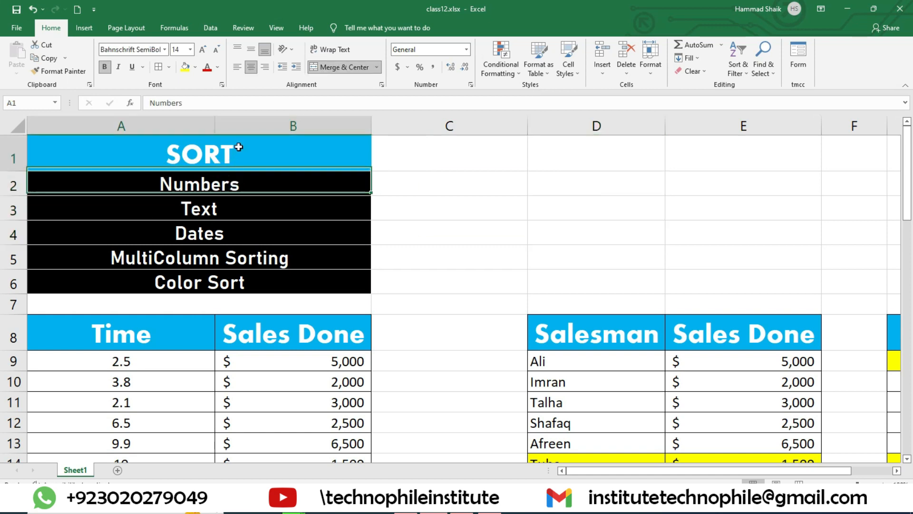
left_click(256, 191)
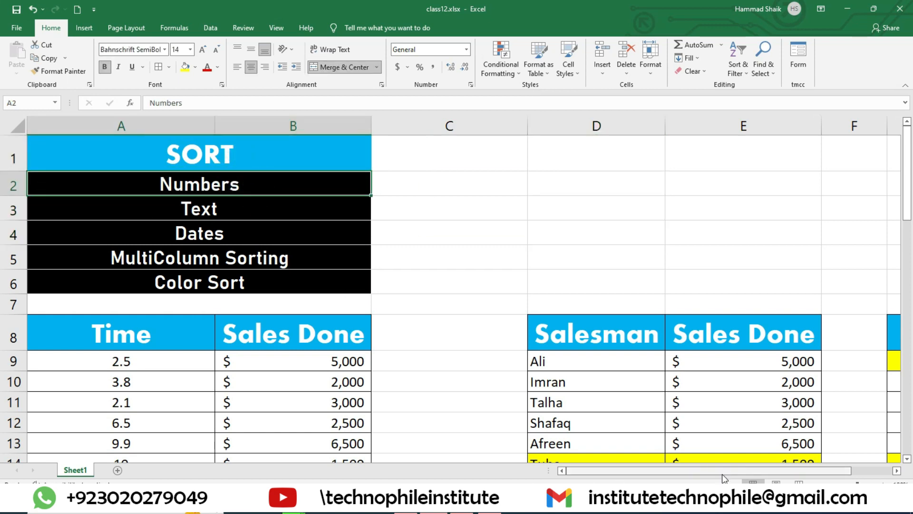
scroll(234, 379, "down", 3)
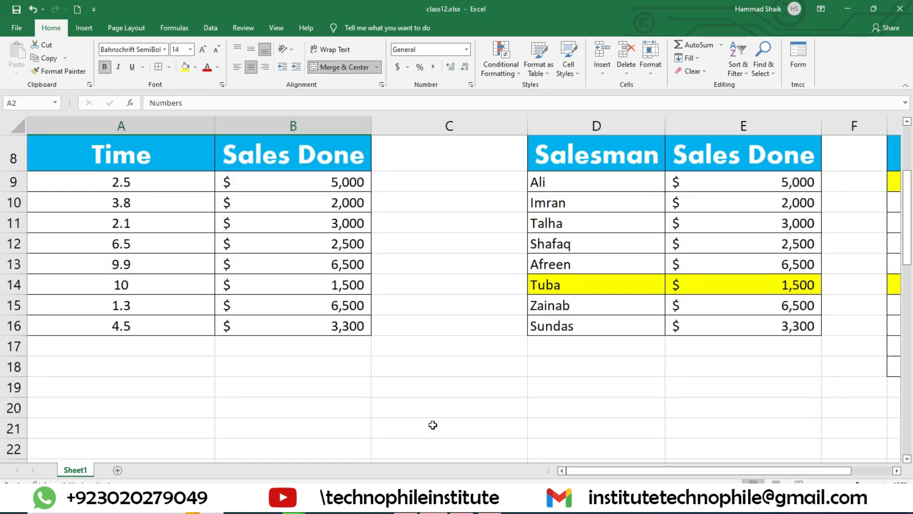
scroll(456, 289, "up", 10)
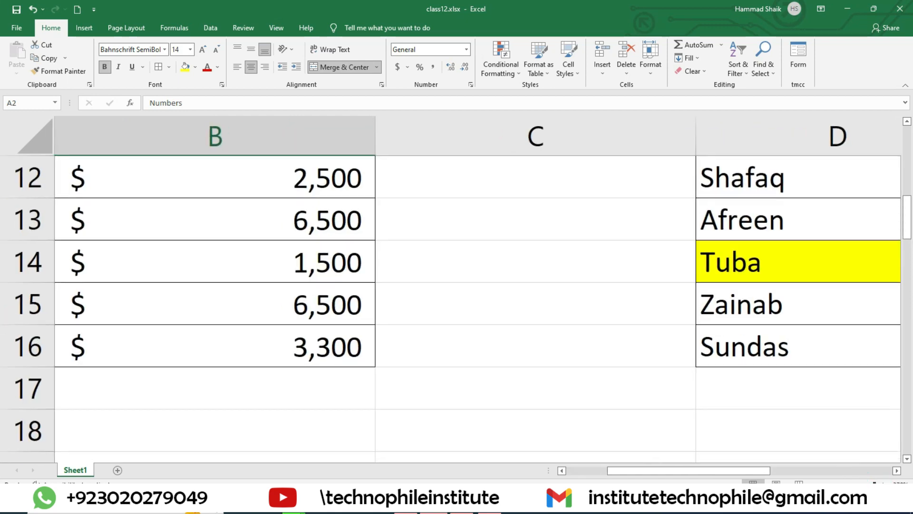
left_click_drag(721, 475, 616, 466)
scroll(397, 379, "up", 4)
scroll(397, 379, "down", 3)
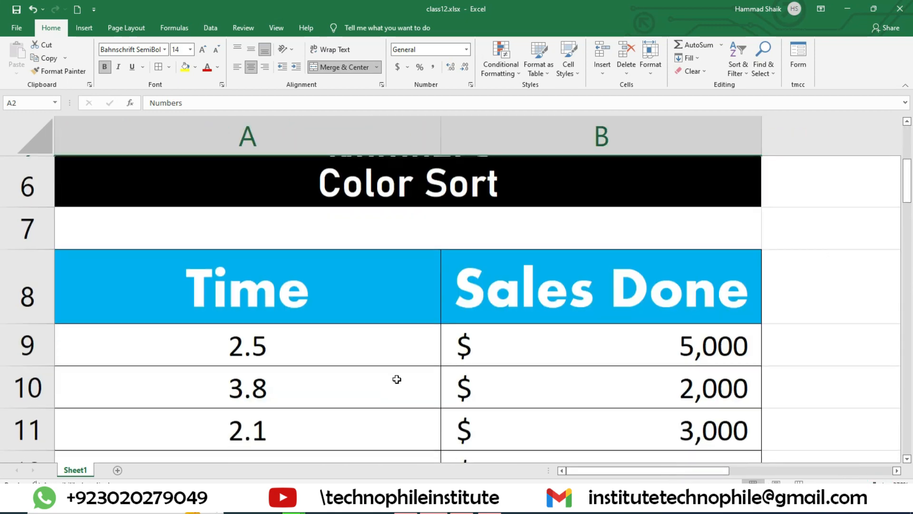
scroll(335, 344, "down", 15)
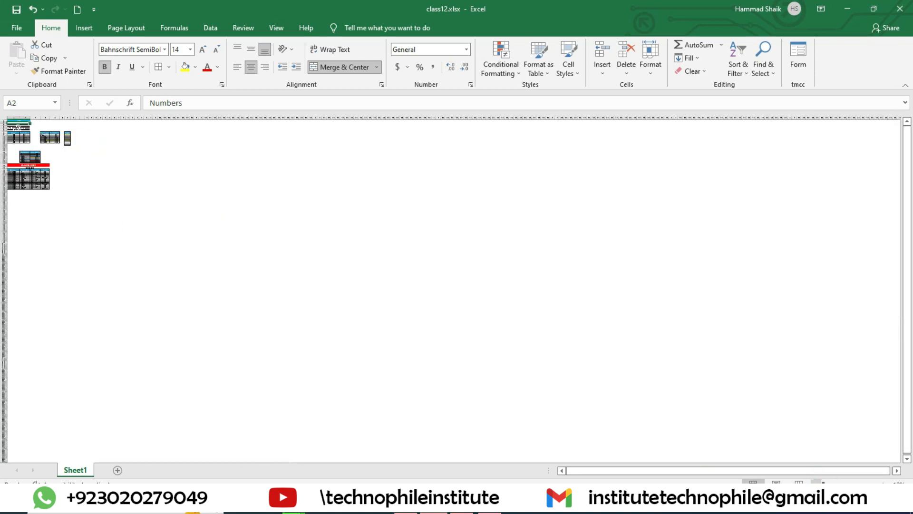
scroll(336, 344, "up", 10)
scroll(336, 344, "down", 4)
scroll(336, 344, "up", 4)
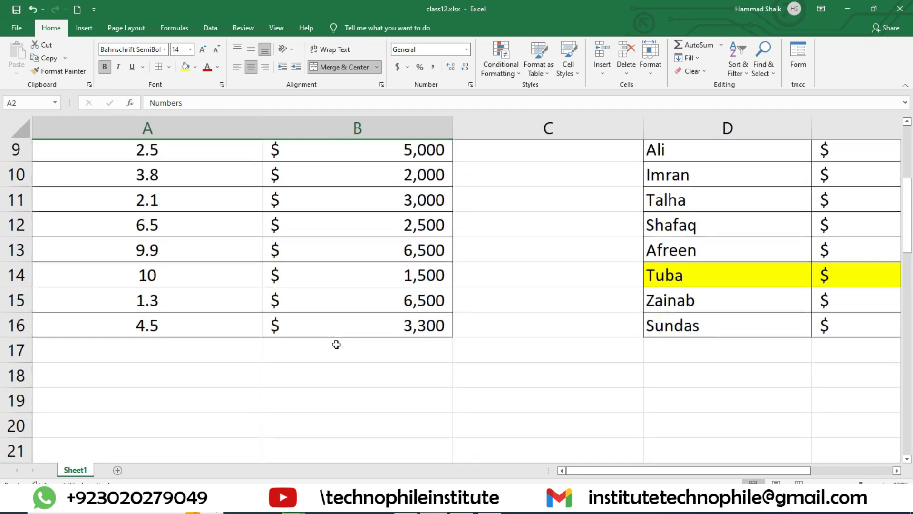
Sort the Time values in A9:A16 from smallest to largest, continuing with the current selection only.
left_click(160, 371)
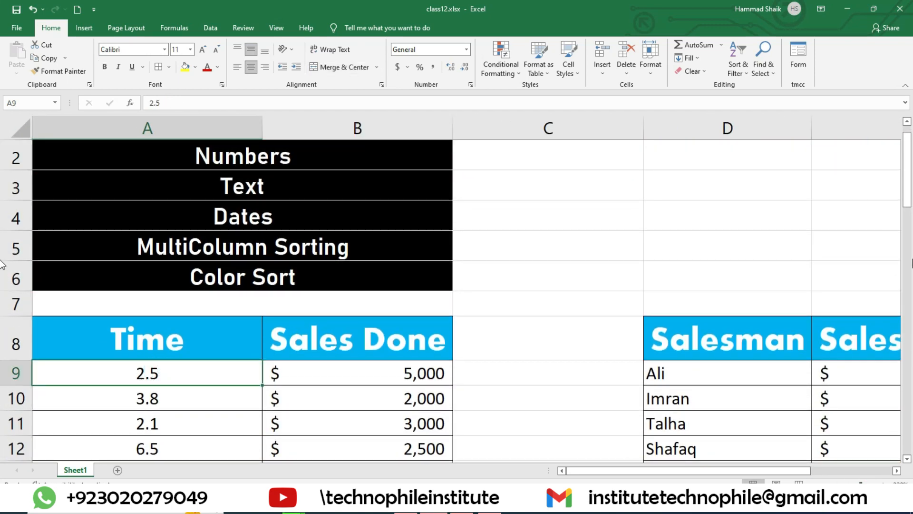
left_click_drag(909, 148, 910, 179)
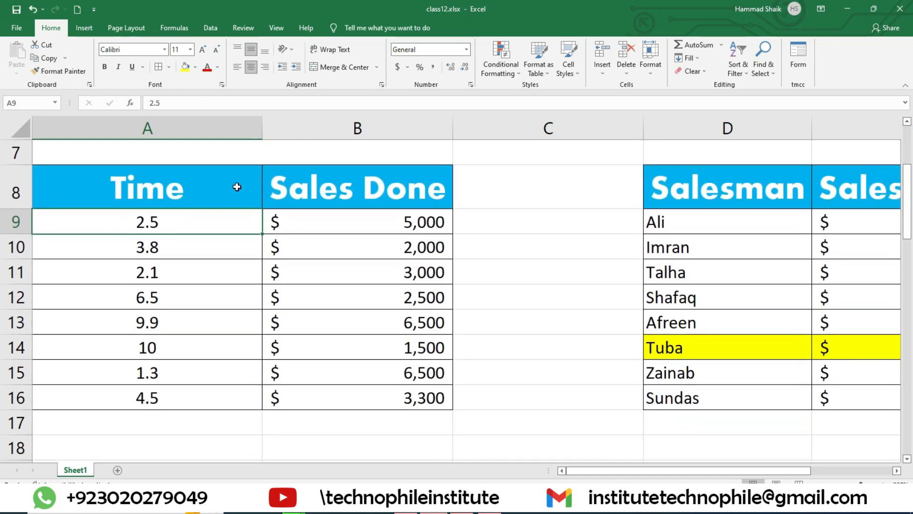
left_click_drag(222, 231, 216, 397)
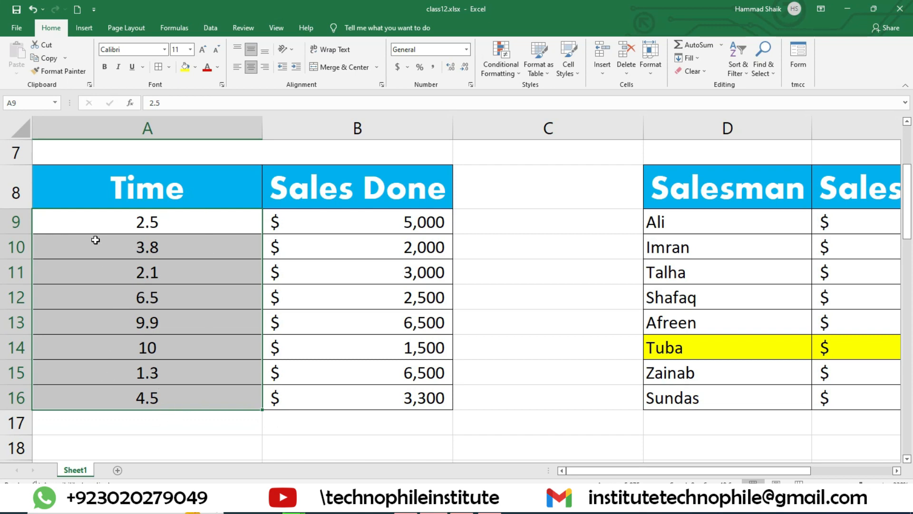
left_click(740, 65)
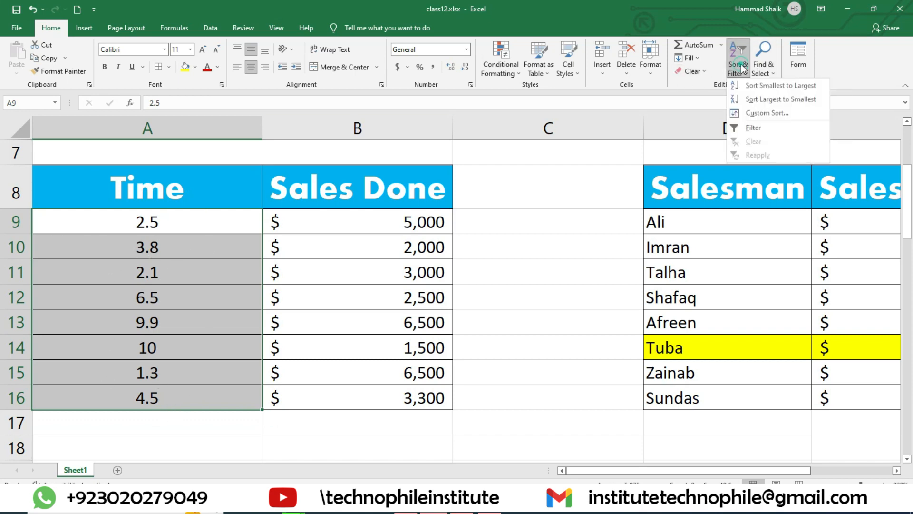
left_click(800, 87)
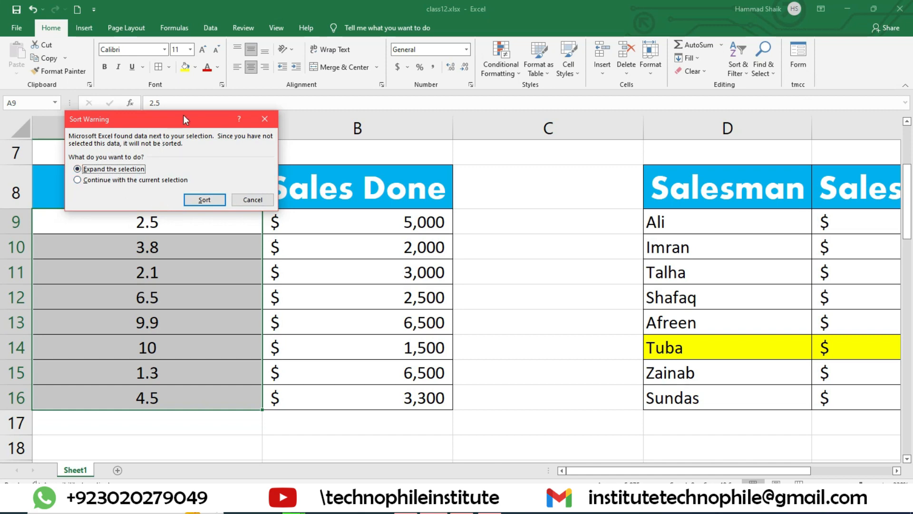
left_click_drag(183, 115, 349, 128)
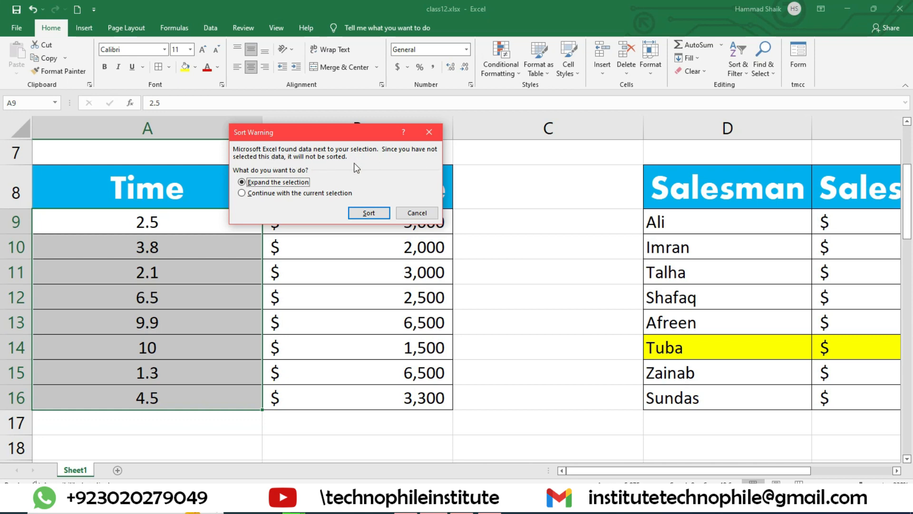
left_click_drag(339, 131, 540, 137)
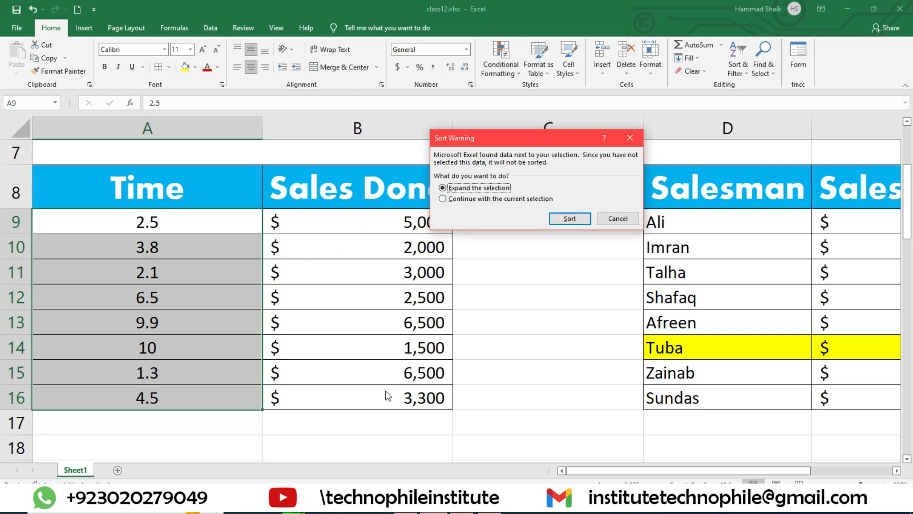
left_click(499, 199)
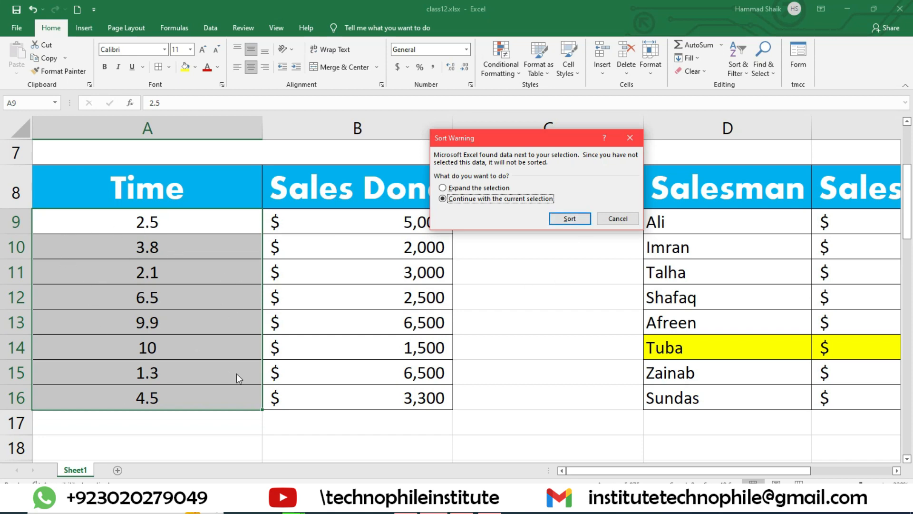
left_click(577, 219)
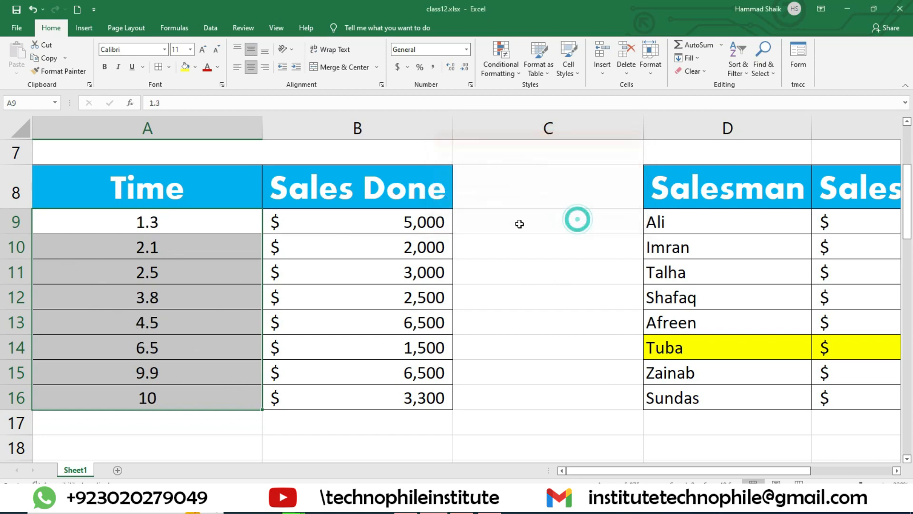
left_click(175, 228)
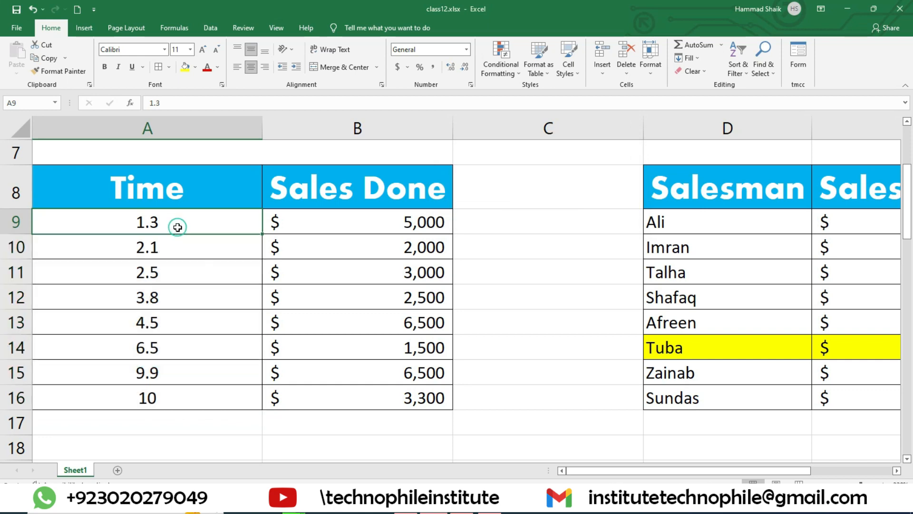
Check the order of the Time values cell by cell from A9 down to A16.
left_click(149, 251)
left_click(175, 281)
left_click(178, 302)
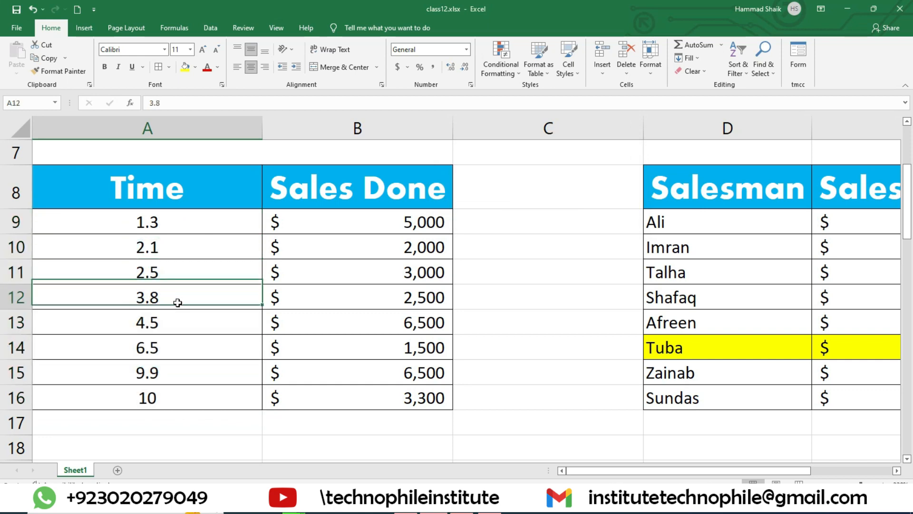
left_click(179, 318)
left_click(187, 355)
left_click(197, 396)
left_click(156, 217)
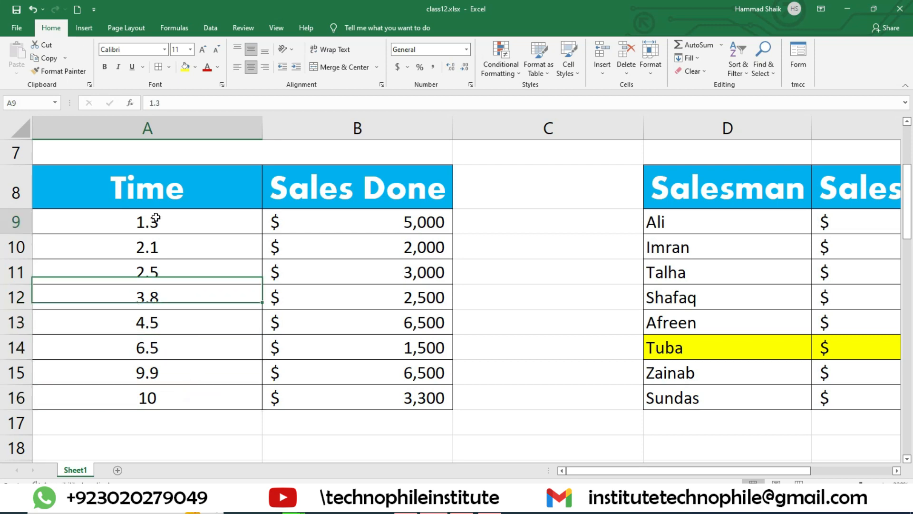
Sort the Time values in A9:A16 from largest to smallest, continuing with the current selection only.
left_click_drag(156, 218, 183, 399)
left_click(738, 69)
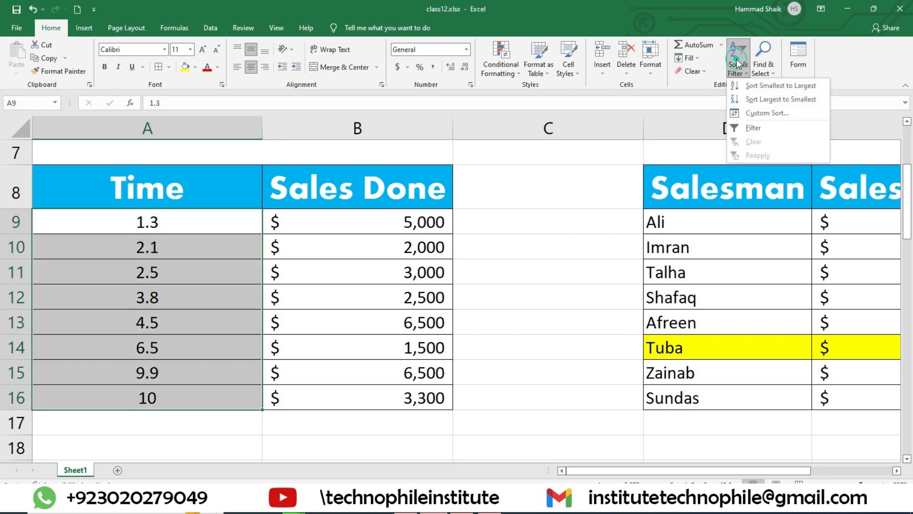
left_click(761, 95)
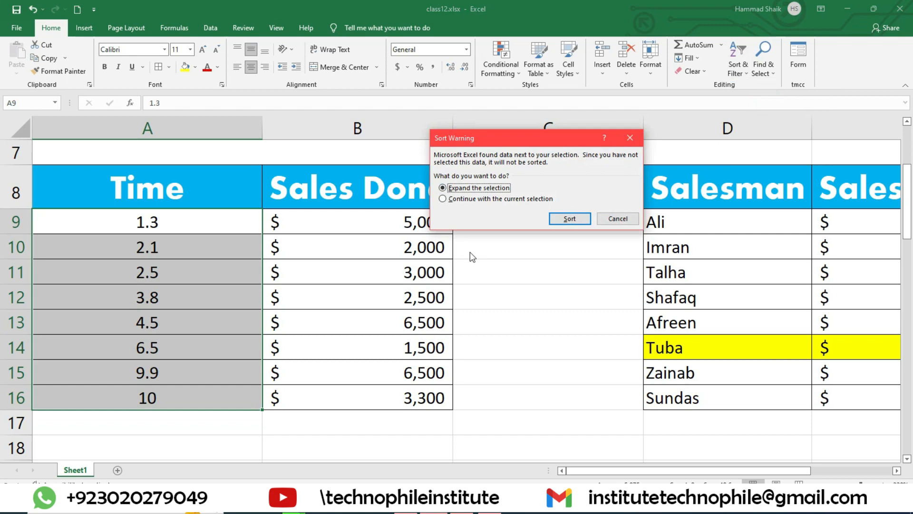
left_click(462, 200)
left_click(570, 218)
left_click(157, 221)
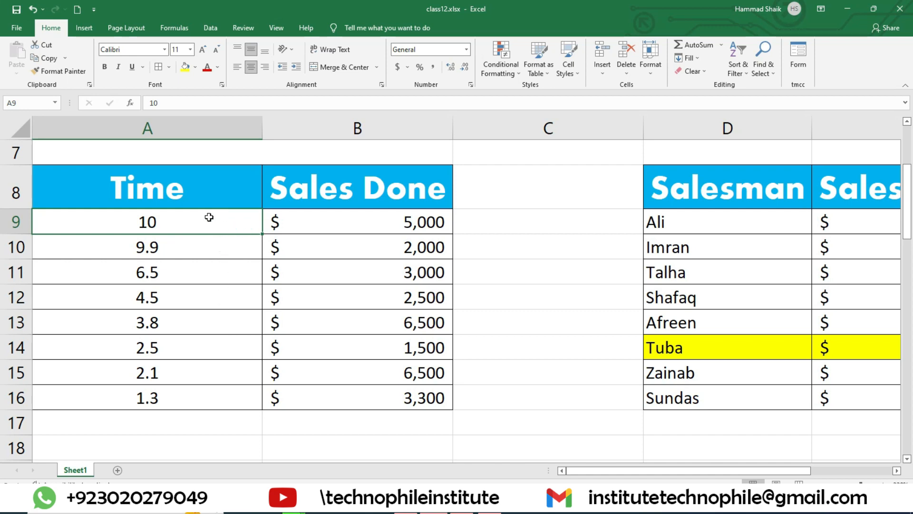
Re-sort the Time values in A9:A16 from smallest to largest, leaving the adjacent Sales Done column out of the sort.
left_click_drag(209, 217, 212, 402)
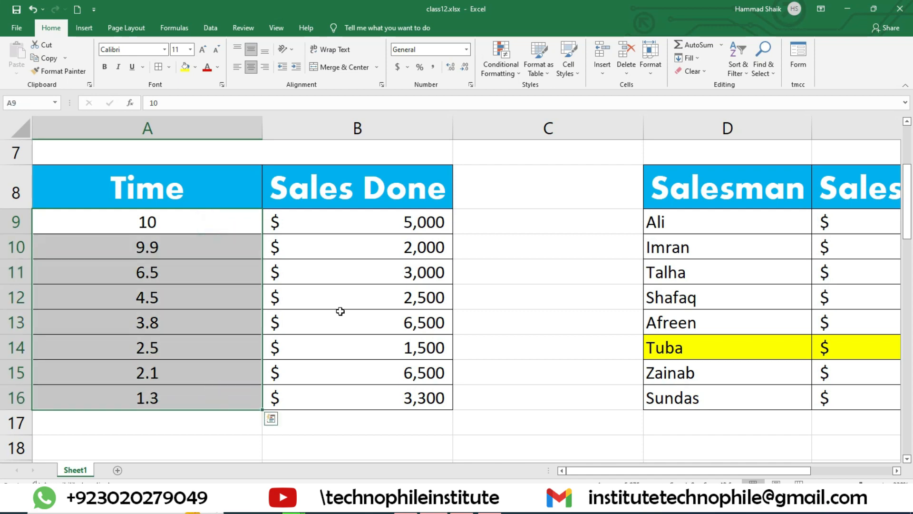
left_click(737, 71)
left_click(776, 94)
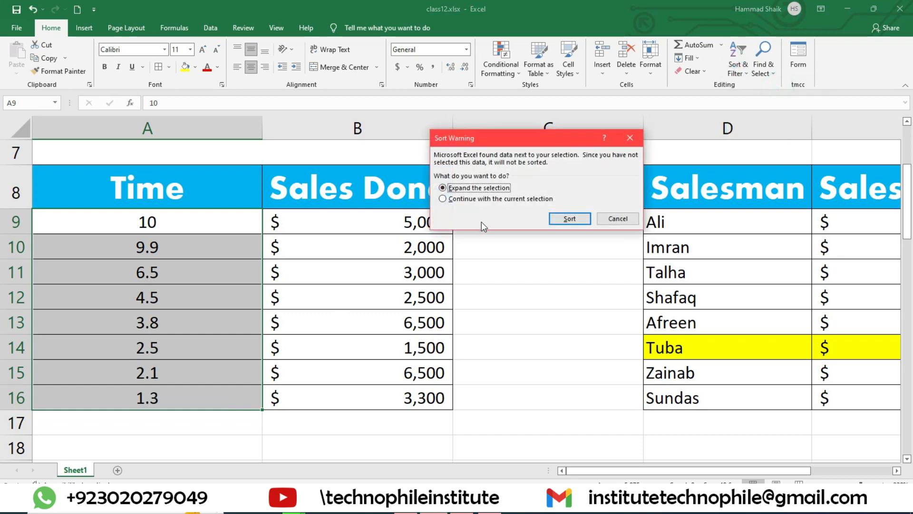
left_click(493, 199)
left_click(569, 218)
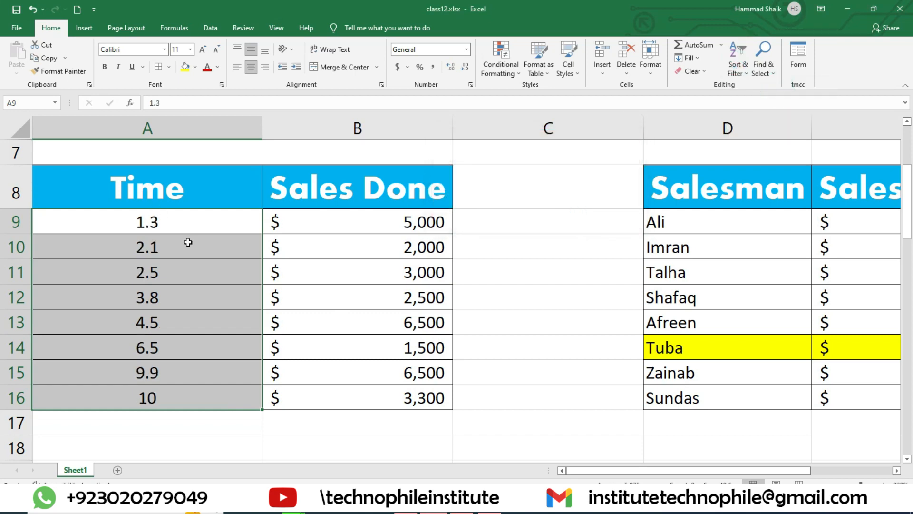
Sort the Sales Done values in B9:B16 from largest to smallest, continuing with the current selection only.
left_click_drag(430, 224, 423, 399)
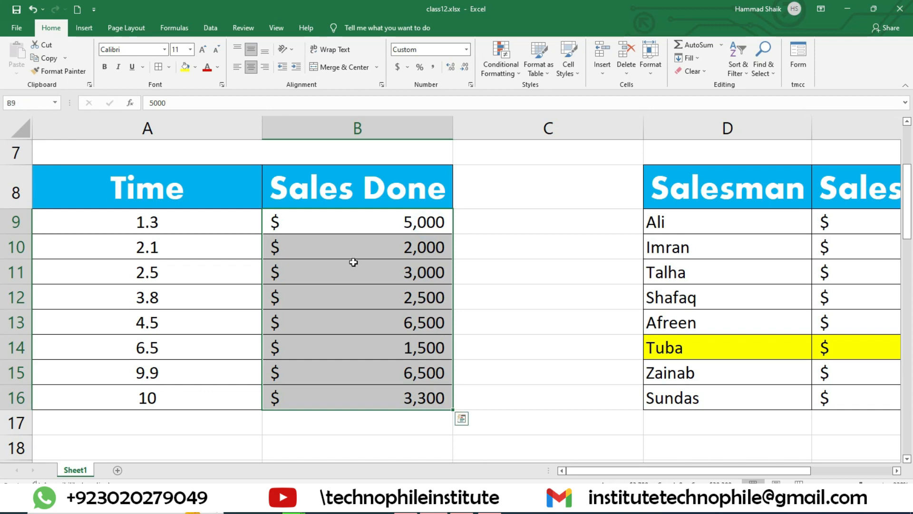
left_click(738, 73)
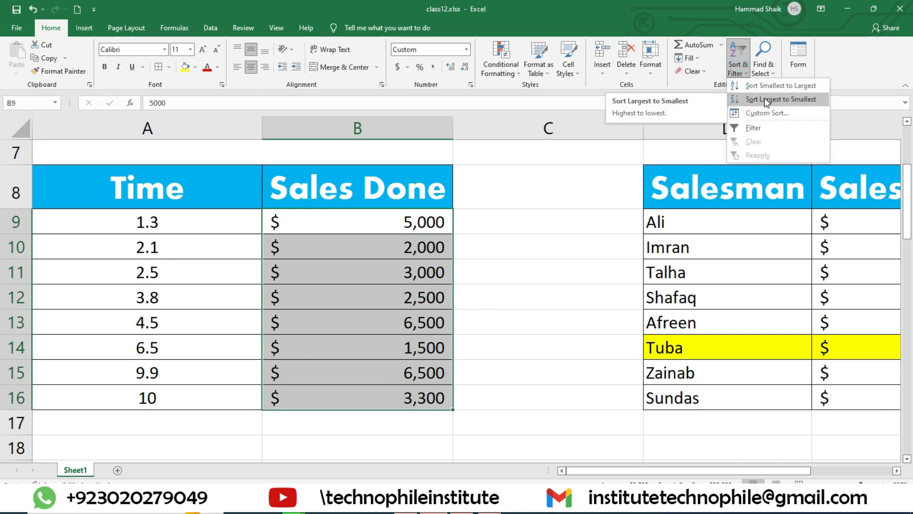
left_click(763, 98)
left_click(442, 198)
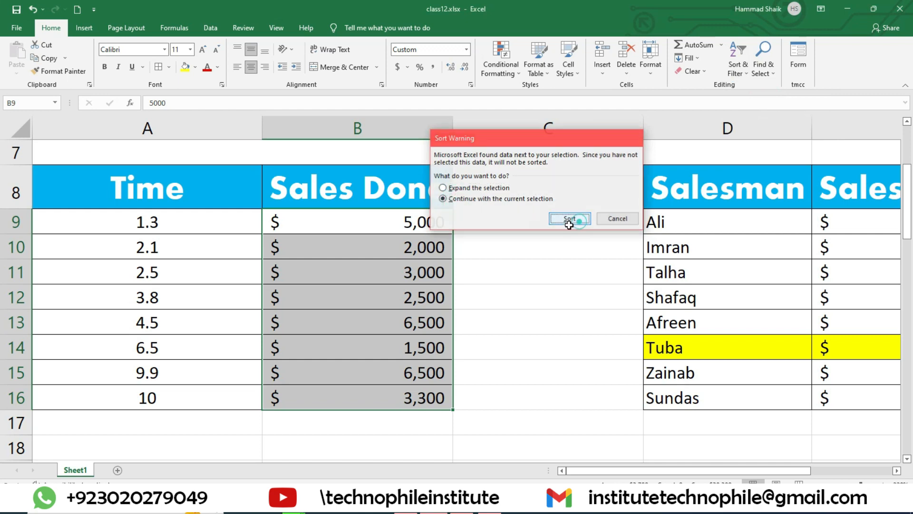
left_click(569, 220)
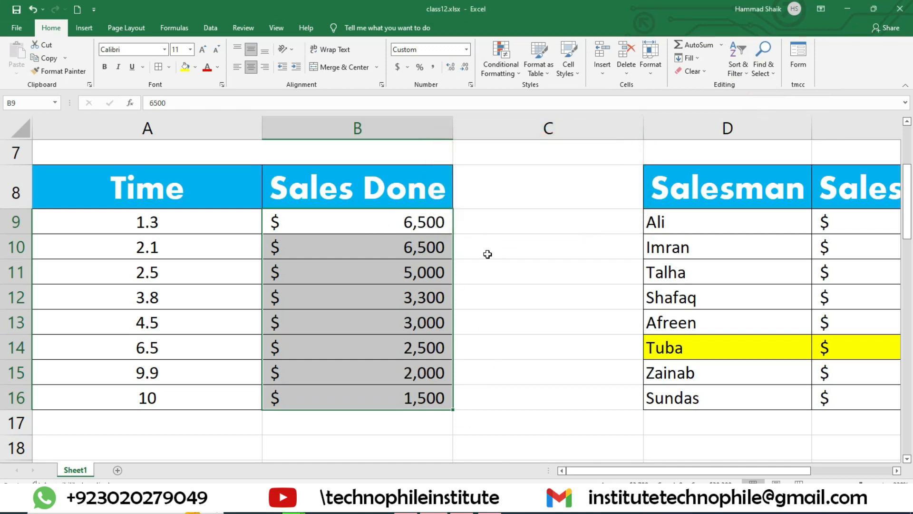
Examine the headers and first rows of the Salesman and Sales Done table in D8:E16.
left_click_drag(644, 470, 693, 470)
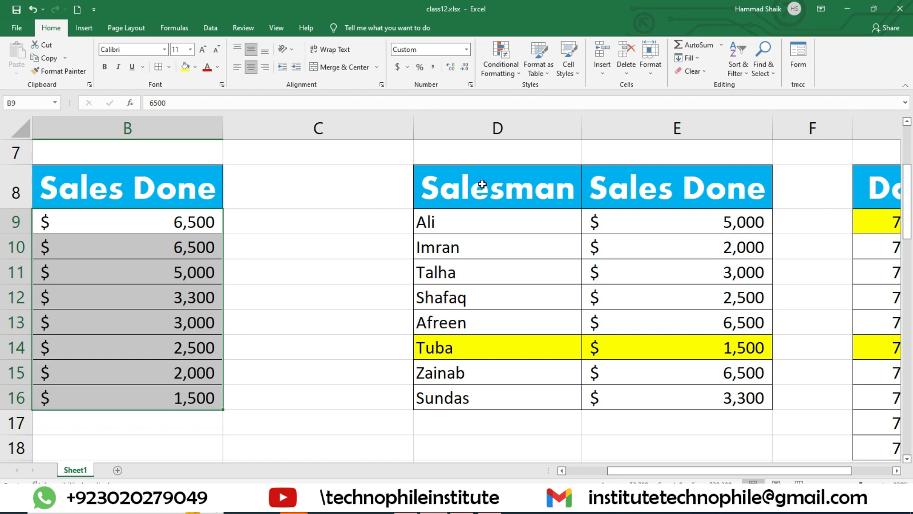
left_click_drag(481, 185, 673, 374)
left_click(624, 226)
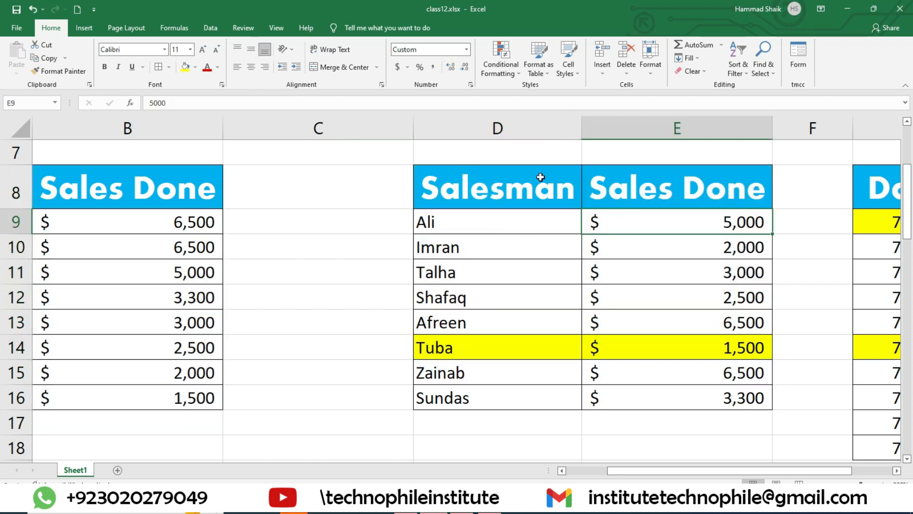
left_click(647, 190)
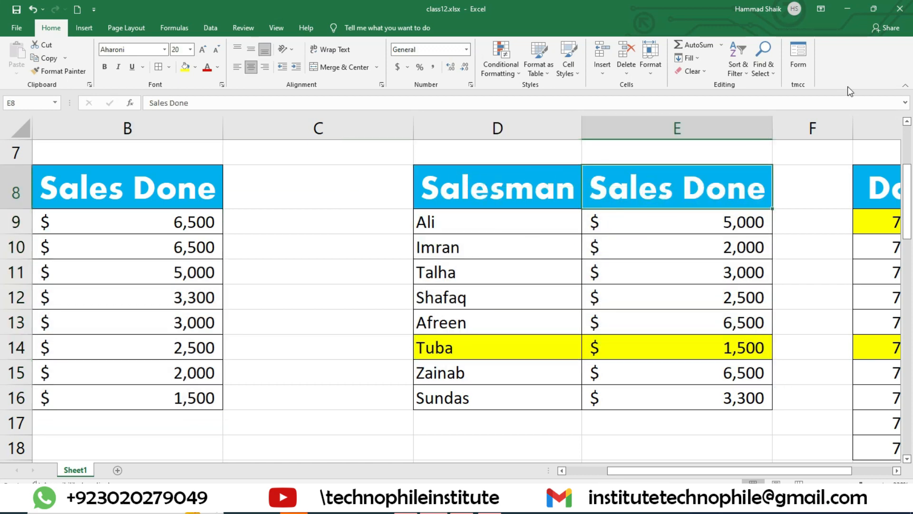
left_click(546, 217)
left_click(676, 216)
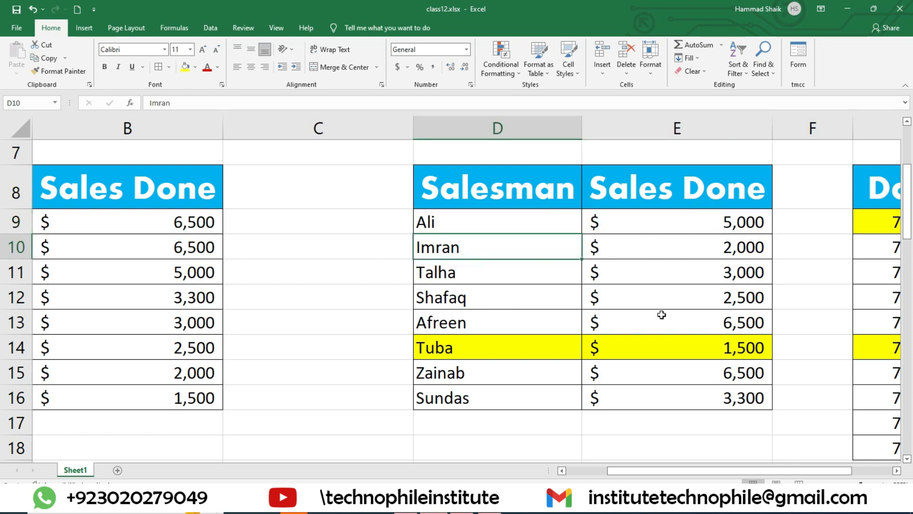
Compare the Sales Done amounts in E9:E16 with the salesmen in D9:D16, focusing on the highlighted row 14.
left_click_drag(728, 218, 733, 391)
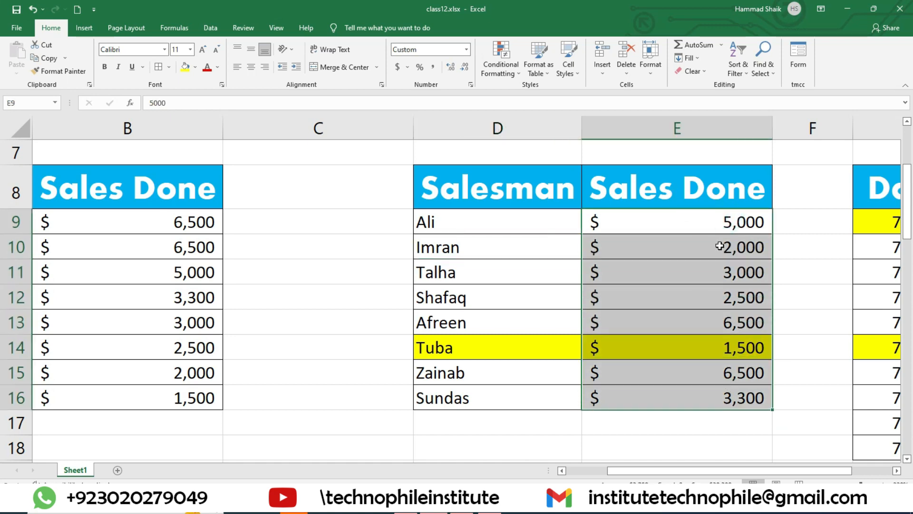
left_click(720, 219)
left_click(504, 349)
left_click(703, 353)
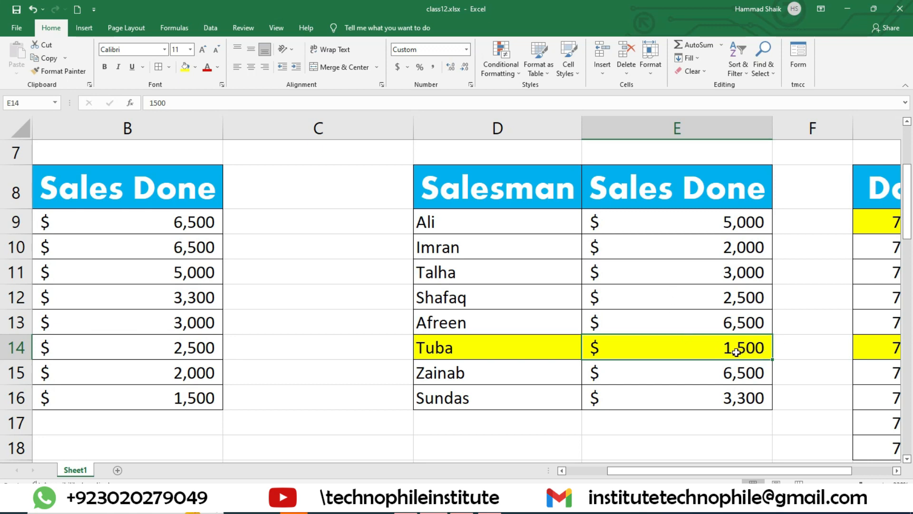
left_click_drag(732, 221, 739, 385)
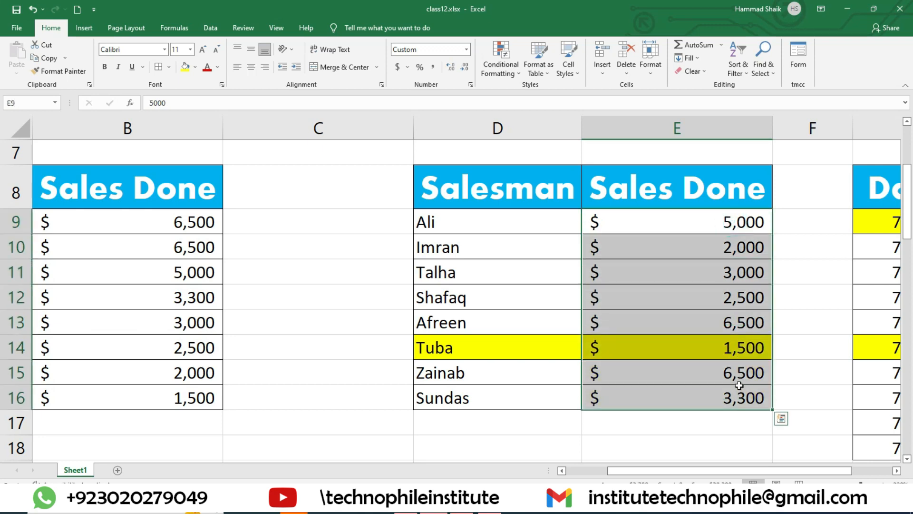
left_click(741, 352)
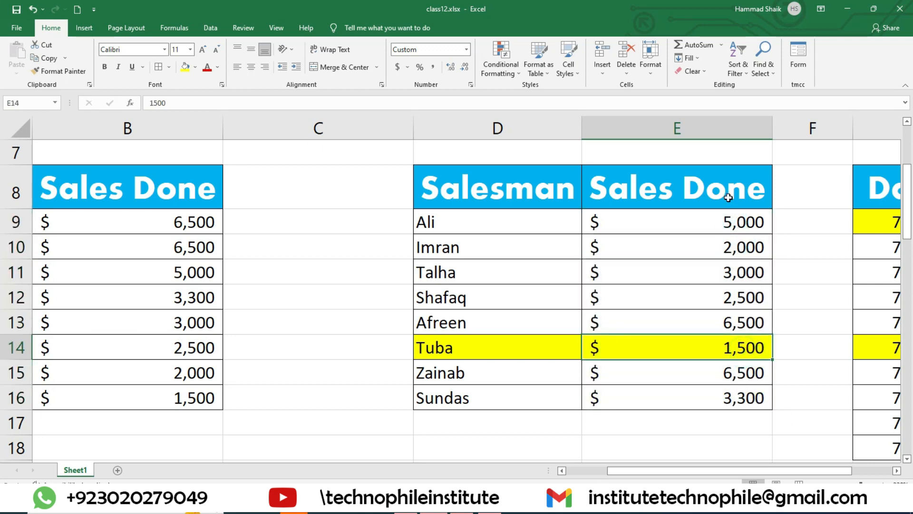
left_click_drag(732, 228, 739, 382)
left_click_drag(495, 217, 515, 400)
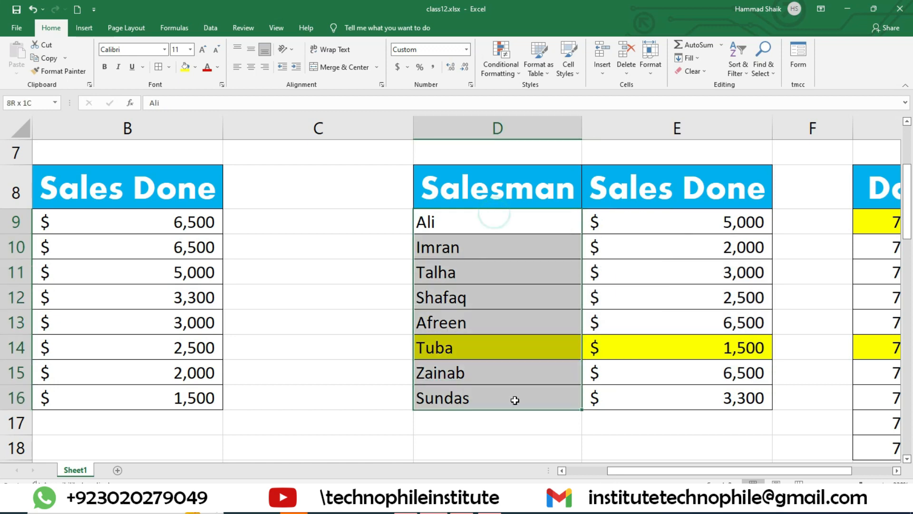
left_click(746, 338)
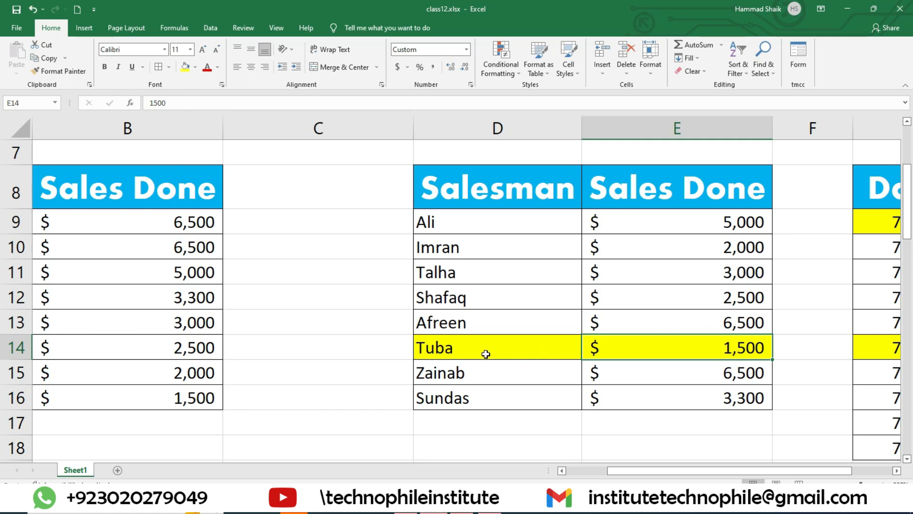
left_click(526, 340)
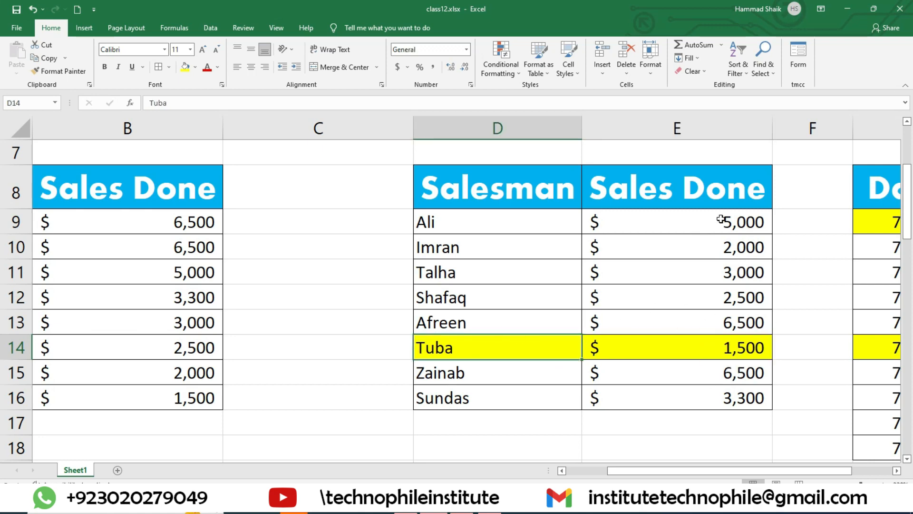
Sort the salesman rows in D9:E16 together by Sales Done from smallest to largest.
left_click_drag(721, 219, 542, 395)
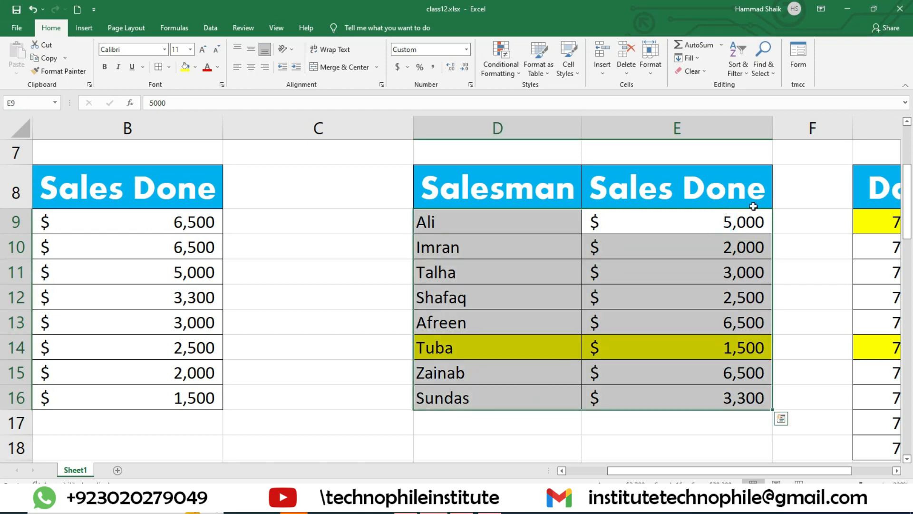
left_click(749, 70)
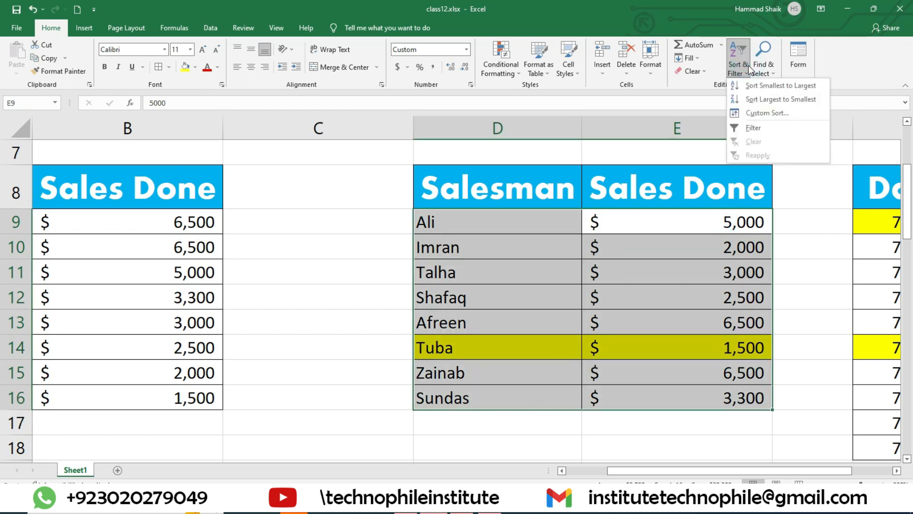
left_click(778, 86)
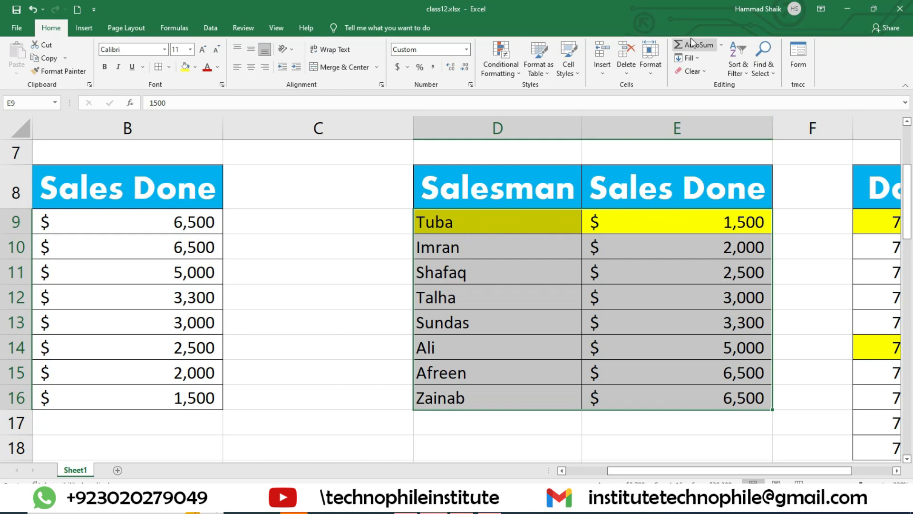
Re-sort the rows in D9:E16 by Sales Done from largest to smallest, and back from smallest to largest.
left_click(744, 59)
left_click(773, 102)
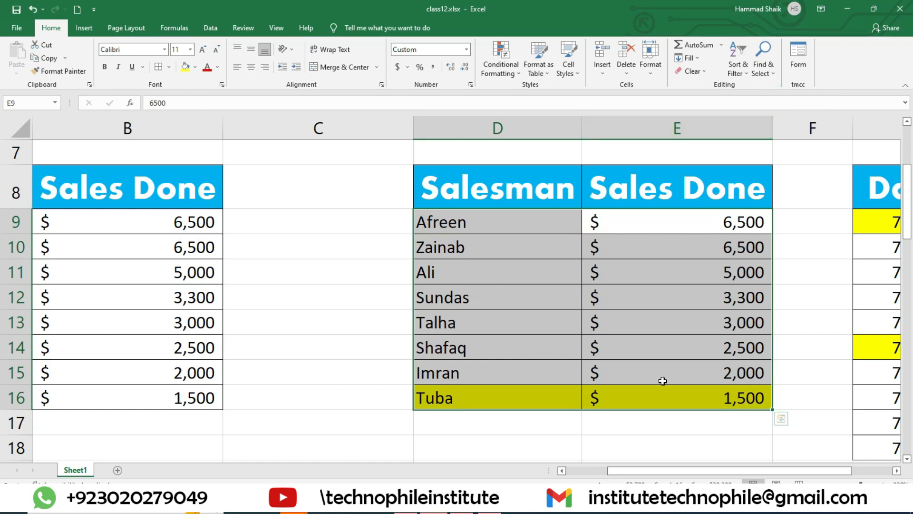
left_click(739, 74)
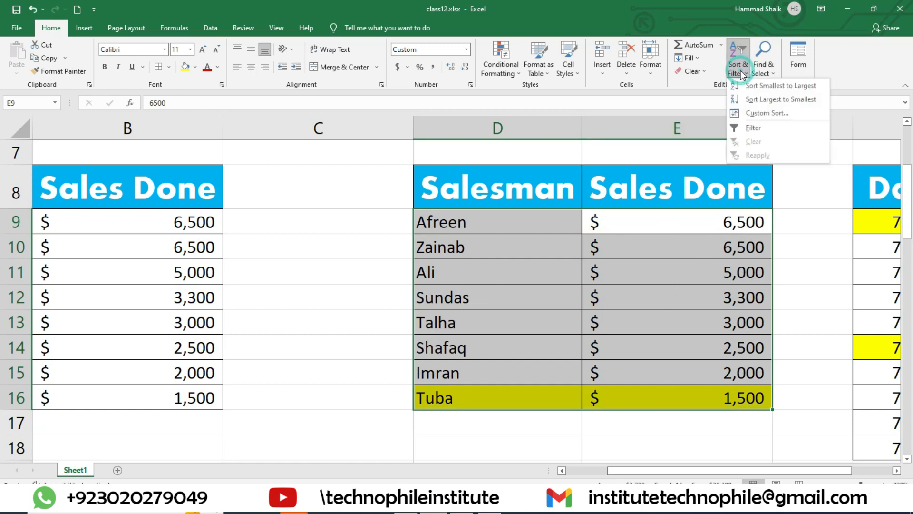
left_click(773, 86)
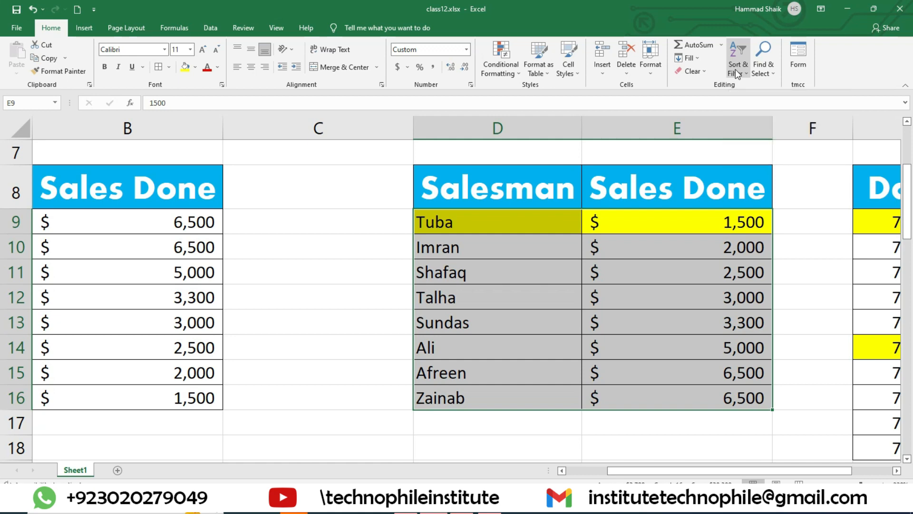
Undo the Sales Done sorts on D9:E16 and check the highlighted row 14.
key("ctrl+z")
key("ctrl+z")
left_click(760, 339)
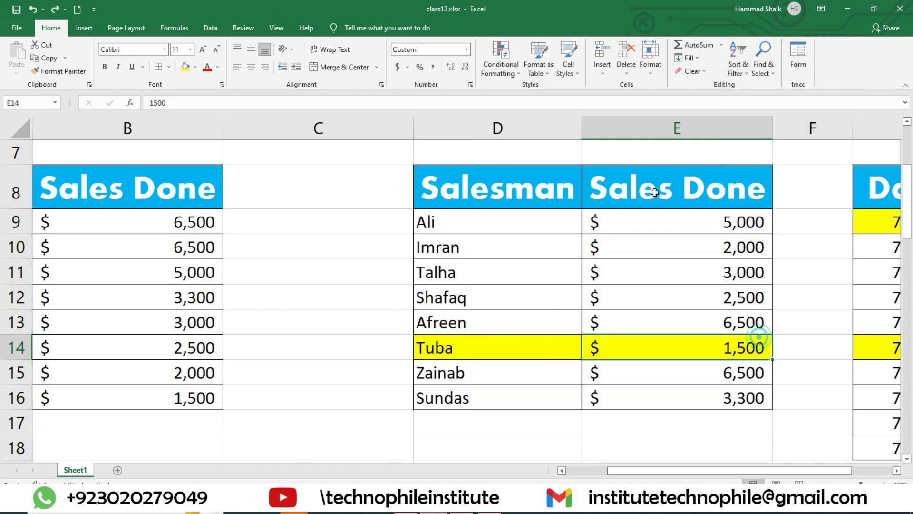
left_click(466, 348)
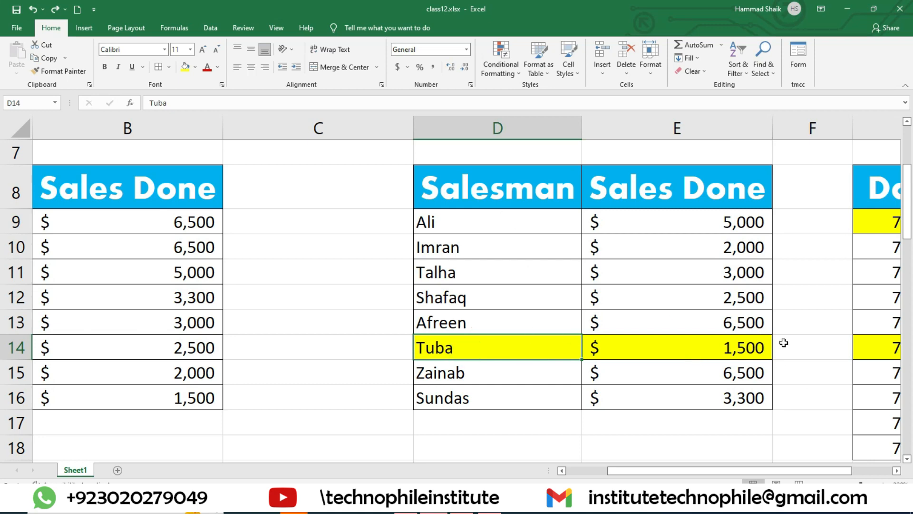
Check which sort options are offered for D9:E16 when the selection starts from the first cell of the Salesman column.
left_click_drag(704, 225, 491, 383)
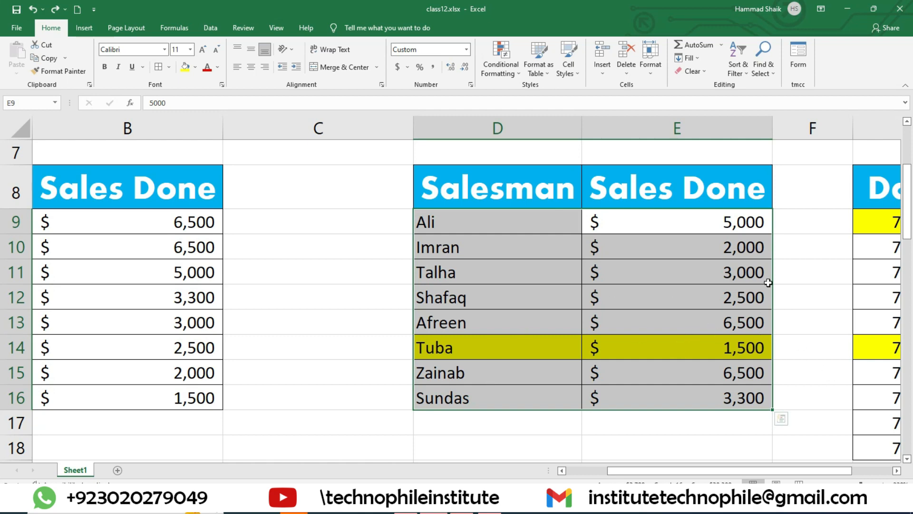
left_click(601, 249)
left_click(490, 265)
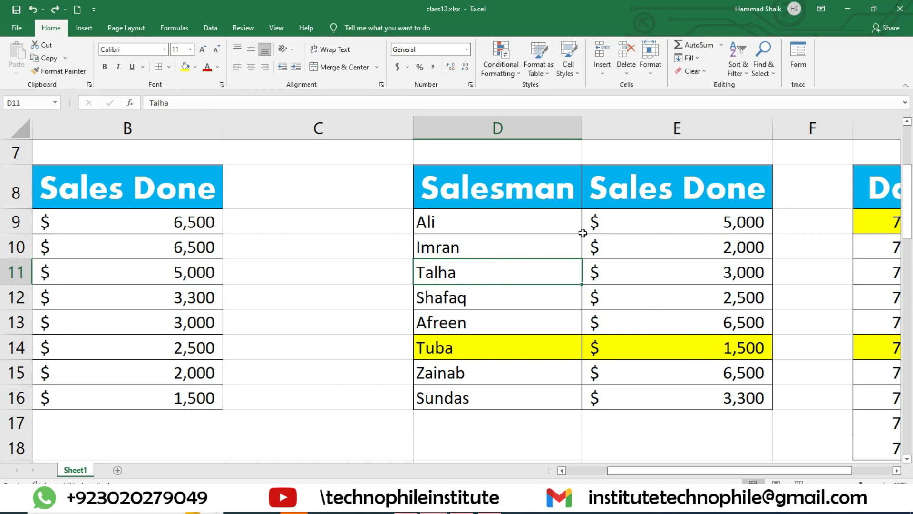
left_click_drag(542, 223, 727, 393)
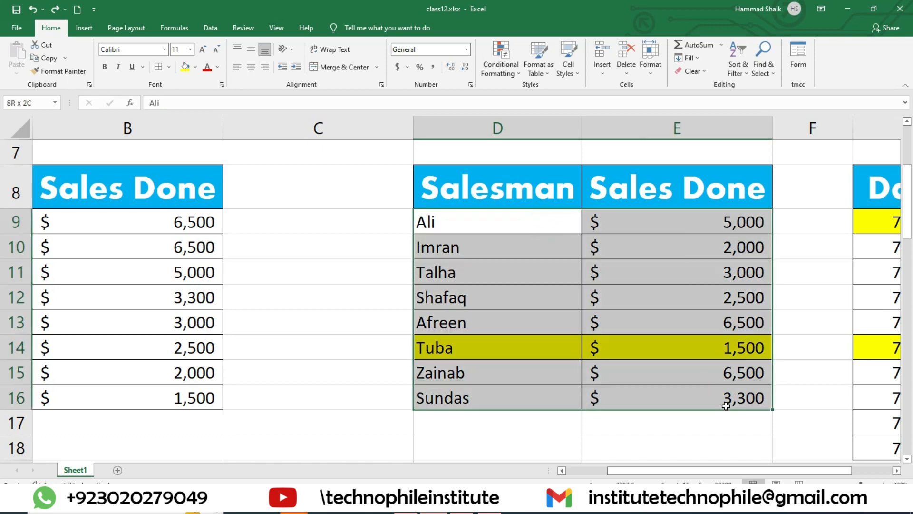
left_click(749, 68)
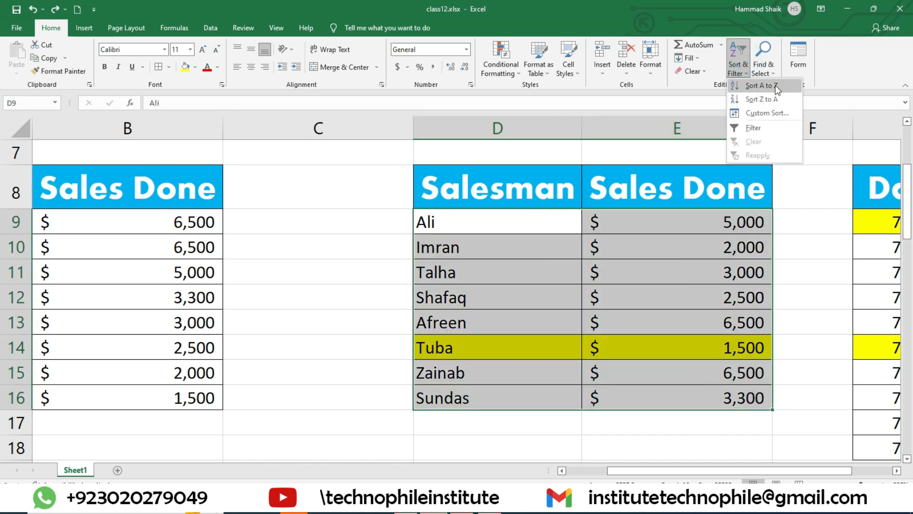
left_click(666, 276)
Sort the salesman rows in D9:E16 together by Sales Done from largest to smallest, with the selection starting at E16.
left_click_drag(746, 397, 742, 349)
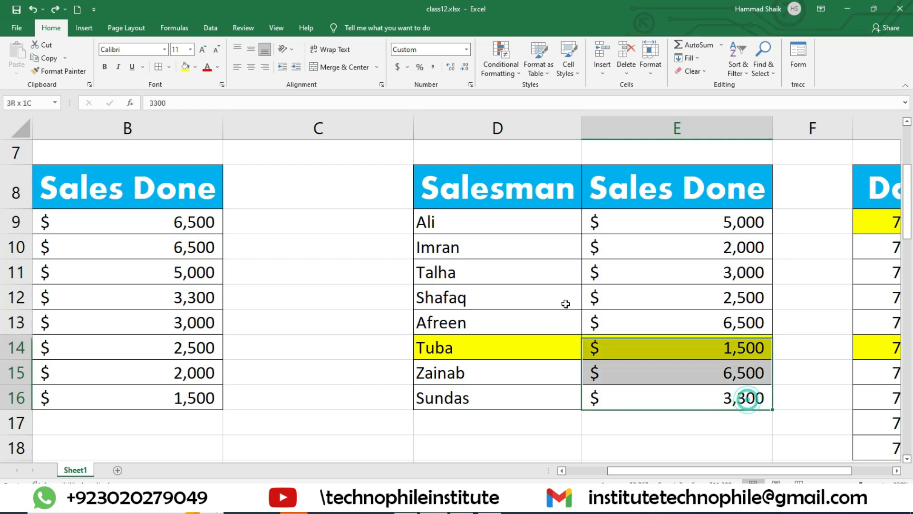
left_click_drag(565, 303, 481, 217)
left_click(748, 60)
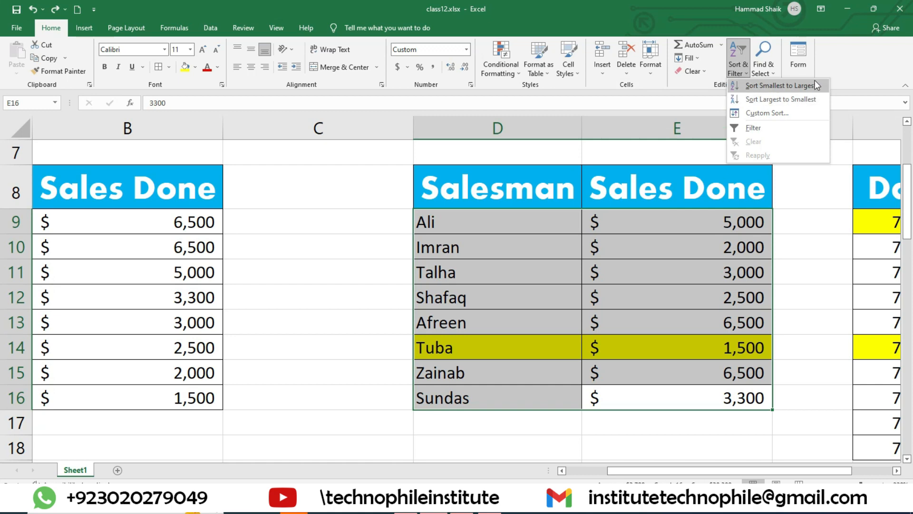
left_click(813, 104)
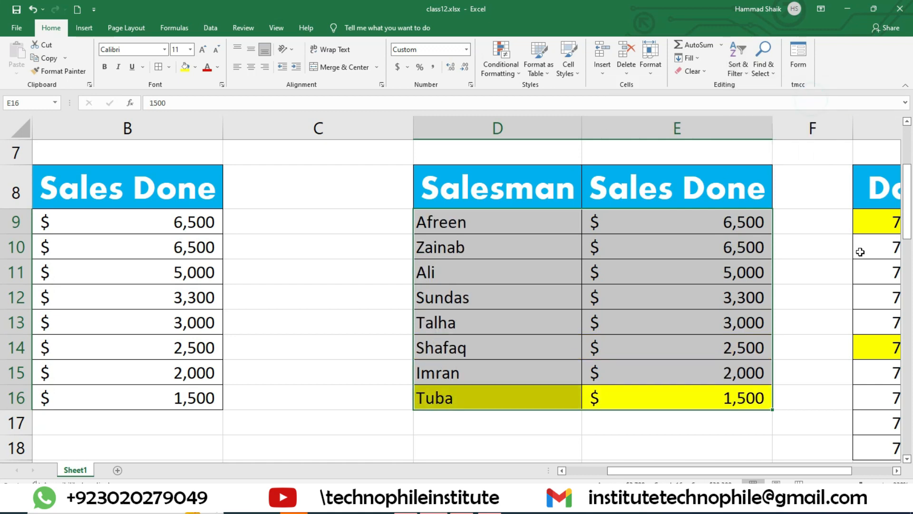
Sort the selected Dates range G9:G18 from oldest to newest.
left_click_drag(765, 471, 801, 470)
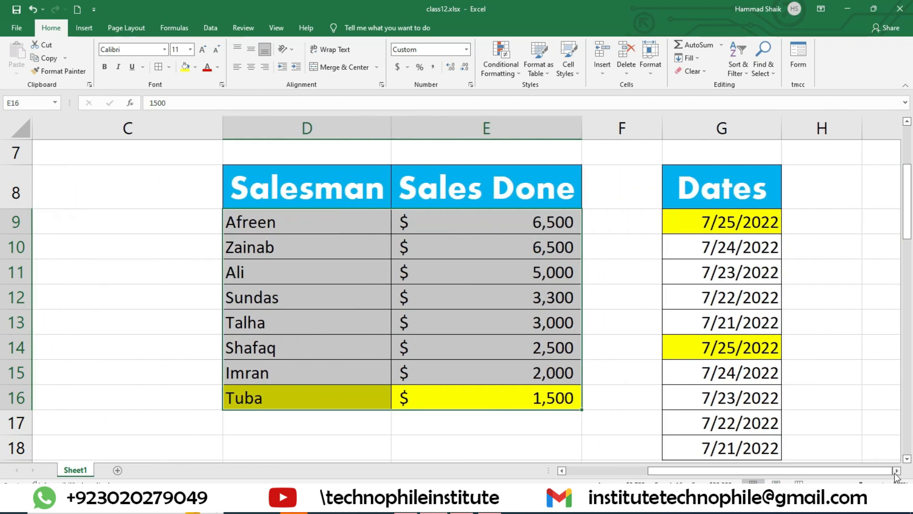
left_click(895, 471)
left_click(895, 471)
scroll(370, 214, "down", 2)
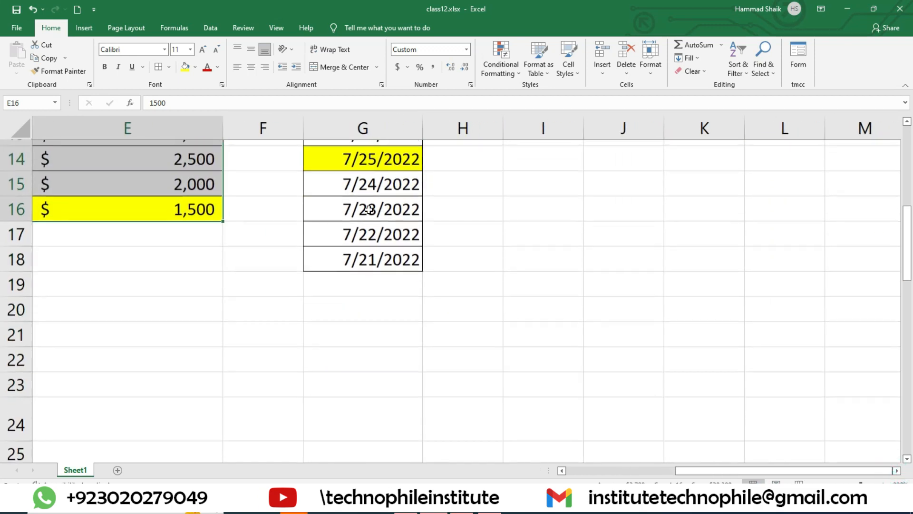
scroll(381, 265, "up", 2)
left_click(389, 231)
left_click_drag(389, 231, 387, 448)
left_click(741, 53)
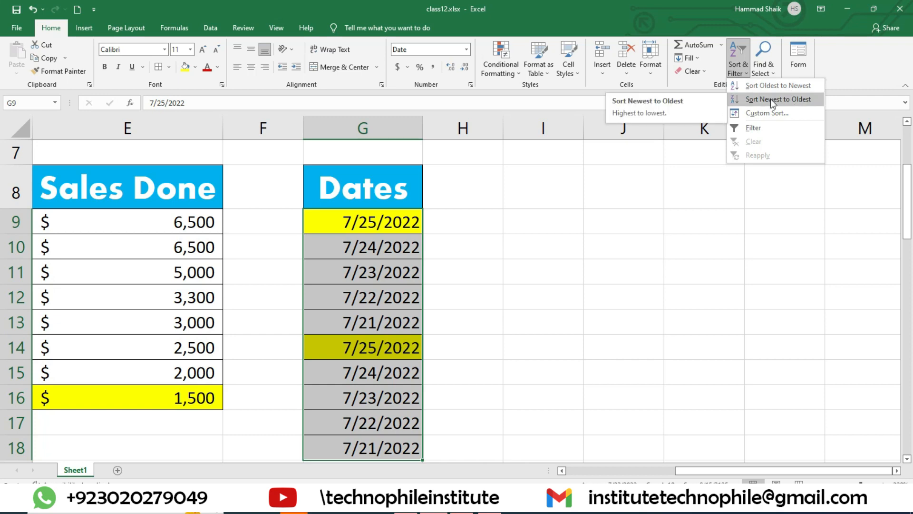
left_click(787, 87)
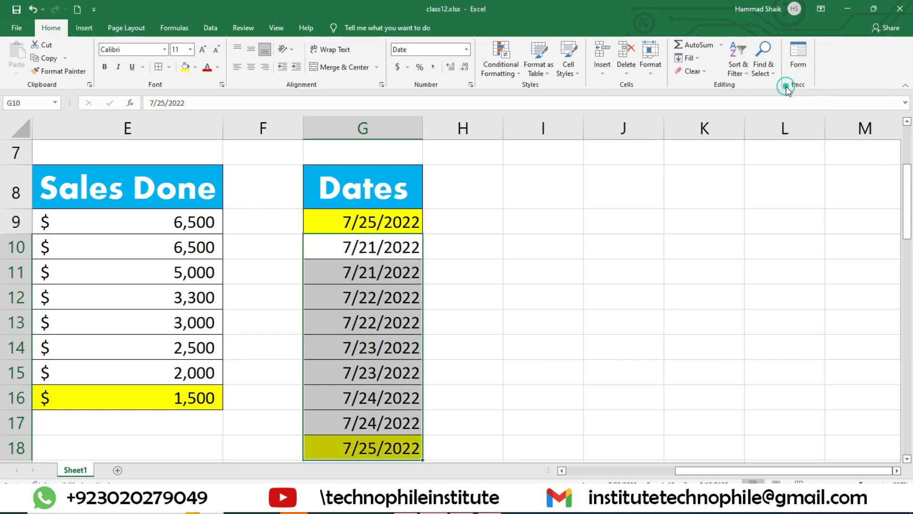
left_click(736, 71)
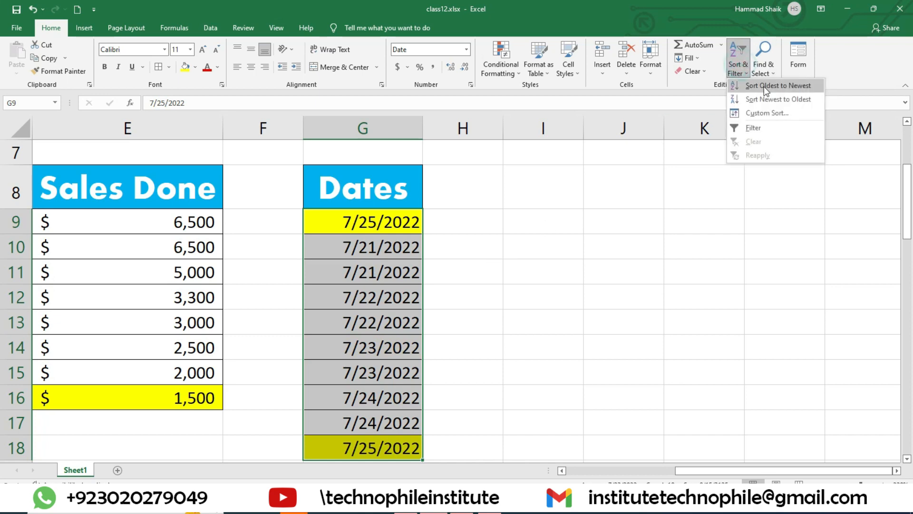
left_click(764, 86)
Re-sort the Dates column selection G9:G18 from newest to oldest and review the order of the dates.
left_click(735, 73)
left_click(768, 98)
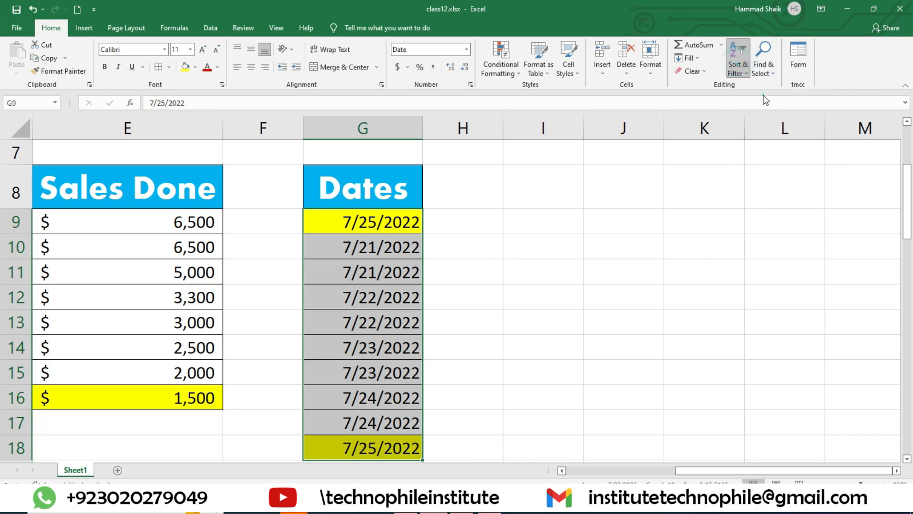
left_click(737, 67)
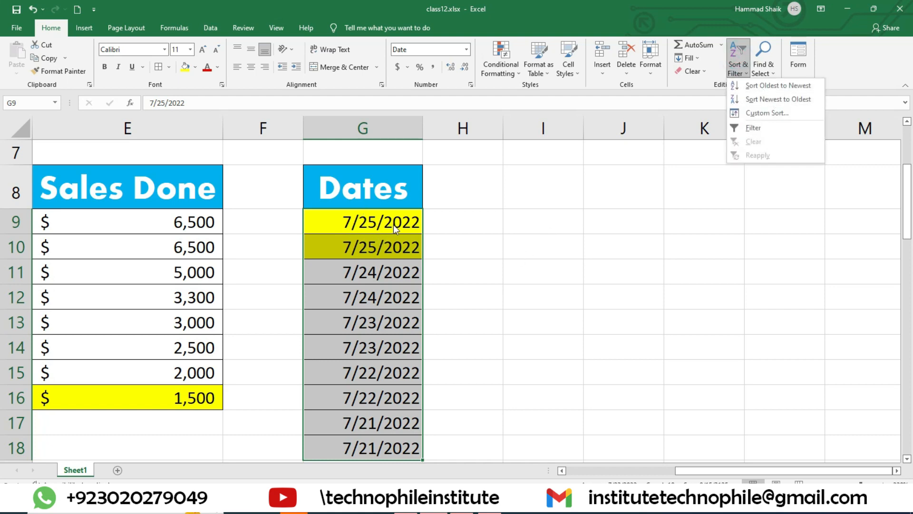
scroll(393, 224, "down", 3)
scroll(400, 252, "up", 3)
left_click(521, 229)
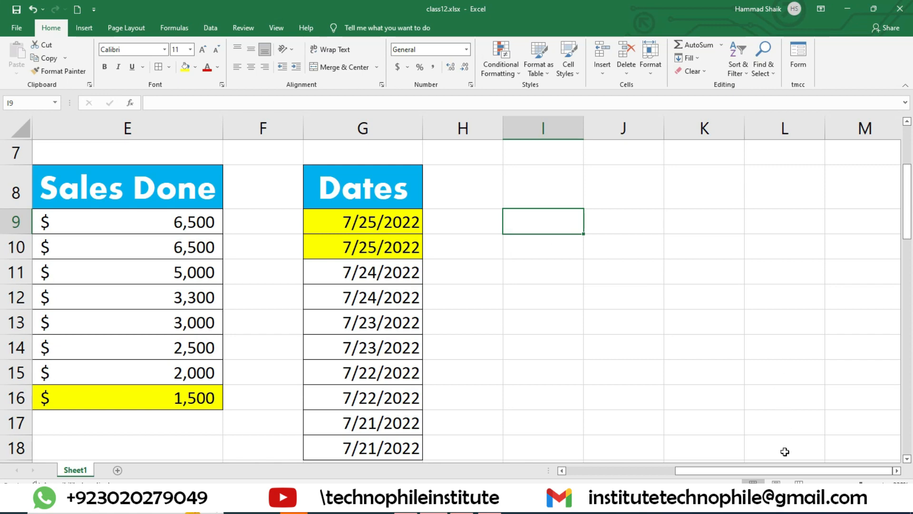
Examine the Salesman and Sales Done table in B24:C32, focusing on the coloured cells in the Sales Done column.
left_click_drag(793, 471, 685, 471)
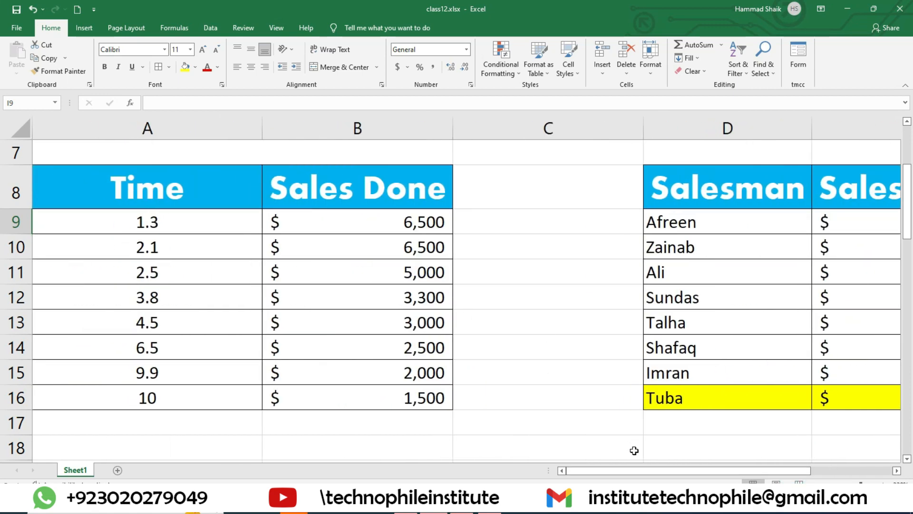
scroll(553, 351, "down", 3)
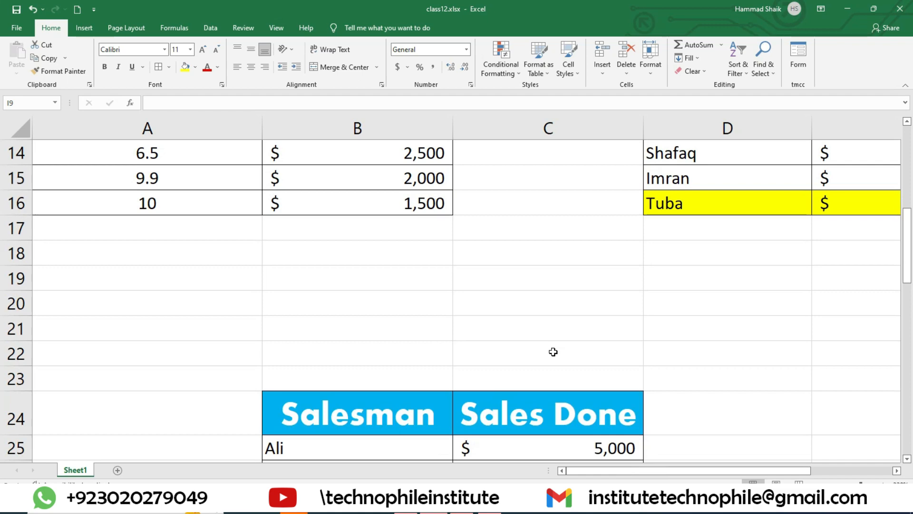
scroll(553, 352, "down", 3)
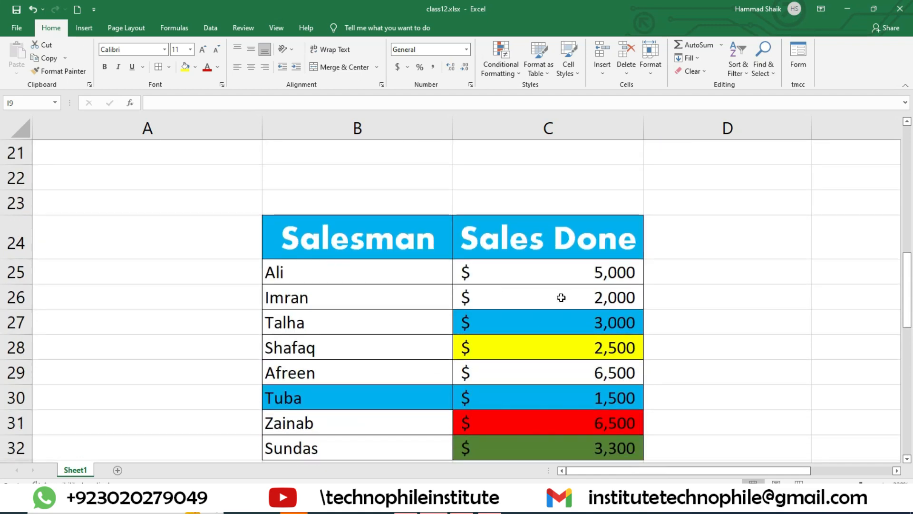
scroll(568, 294, "down", 3)
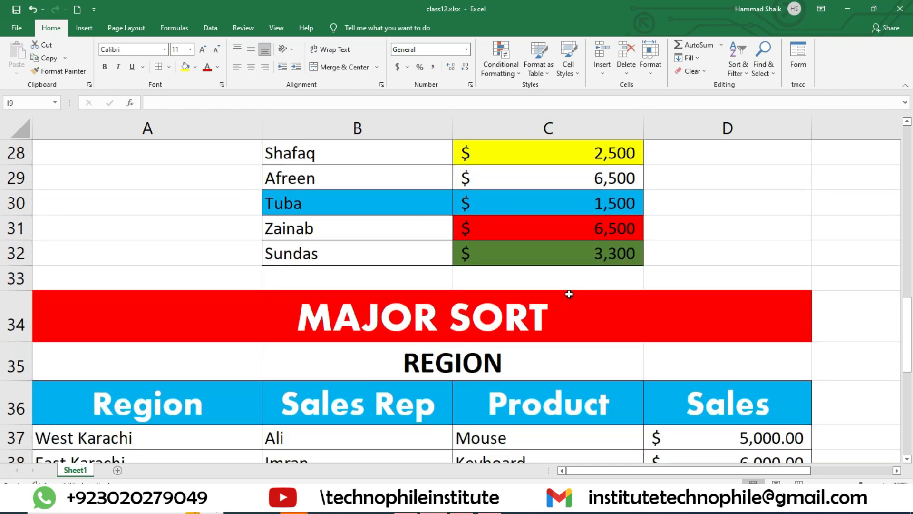
scroll(566, 291, "up", 3)
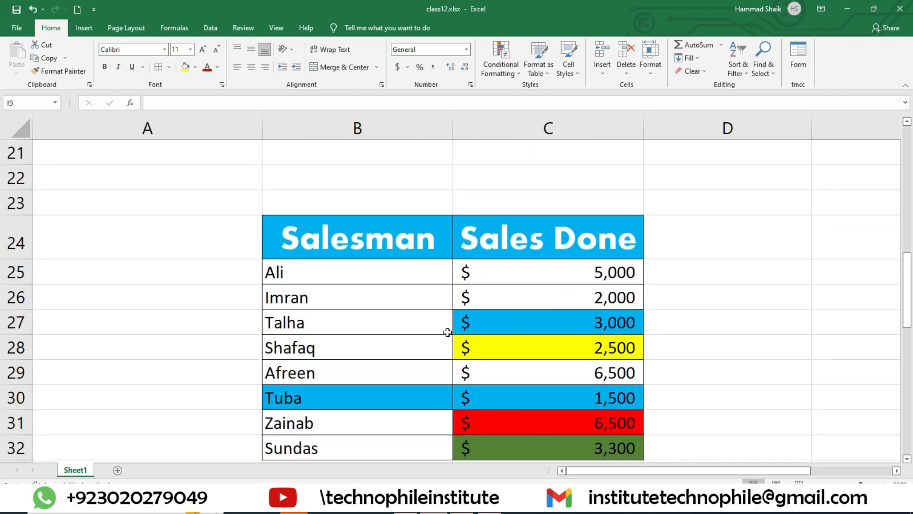
left_click_drag(591, 267, 593, 426)
left_click(564, 315)
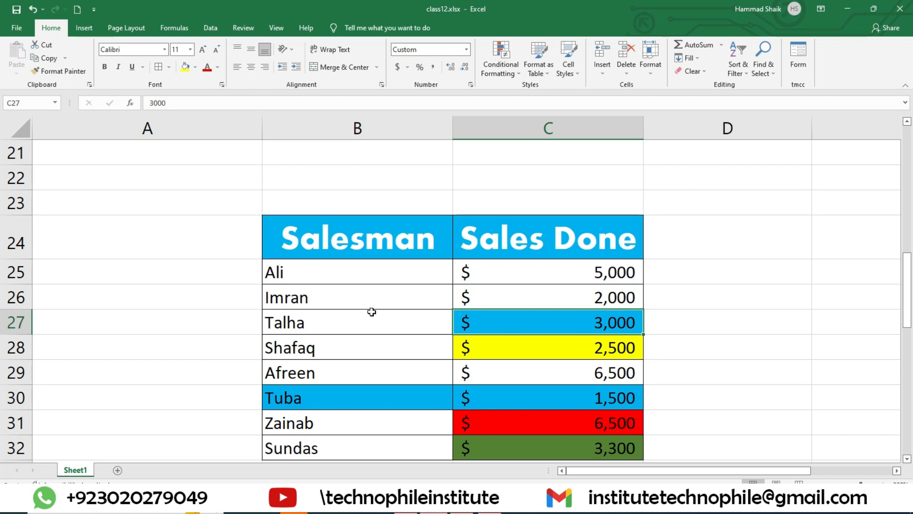
left_click_drag(575, 264, 591, 395)
left_click(591, 395)
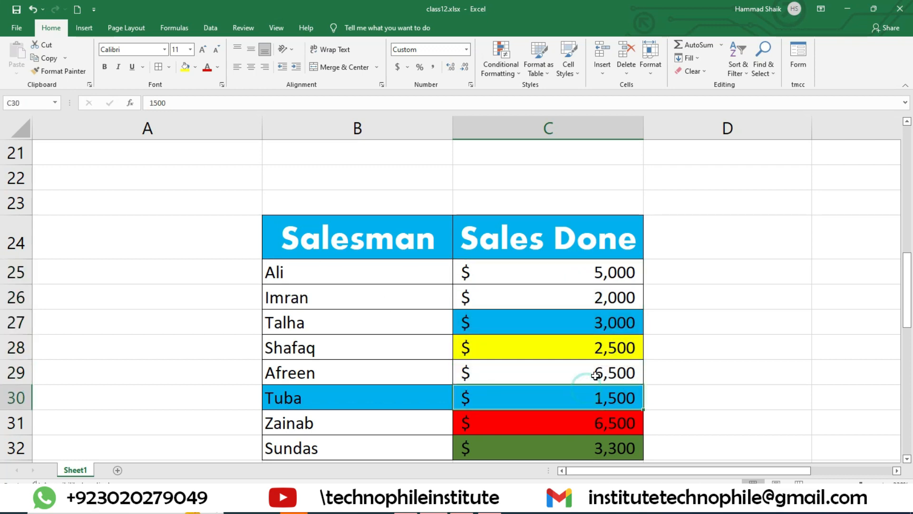
Start a custom sort of the salesman rows in B25:C32 with Sales Done as the sort column.
scroll(594, 376, "down", 2)
left_click_drag(534, 249, 383, 223)
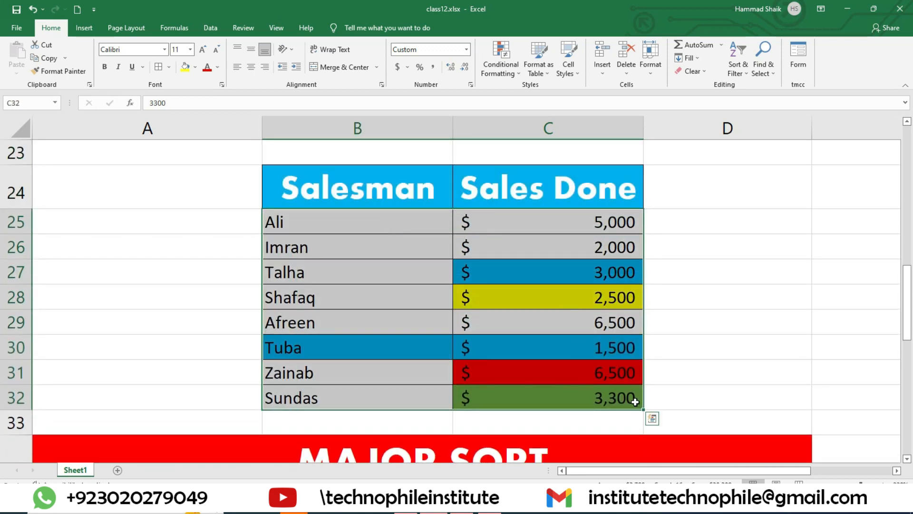
left_click_drag(636, 402, 398, 227)
left_click(209, 28)
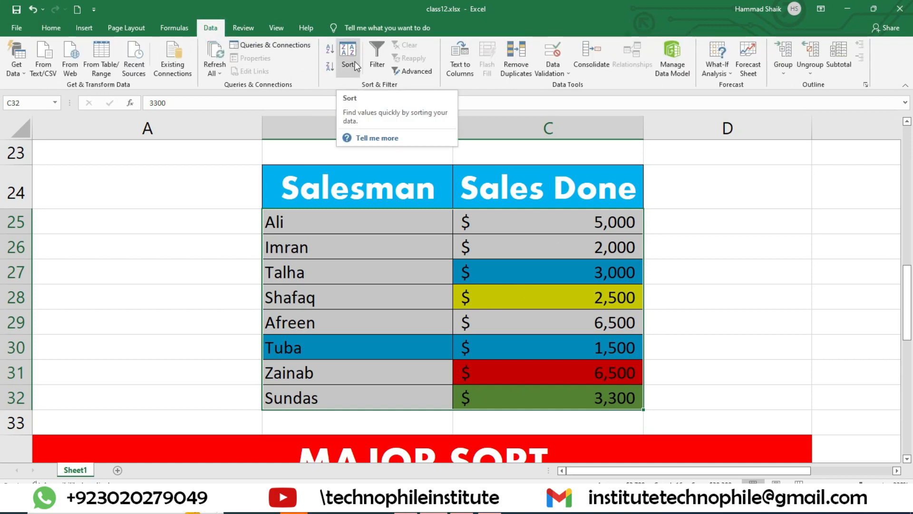
left_click(347, 57)
left_click_drag(499, 122, 711, 102)
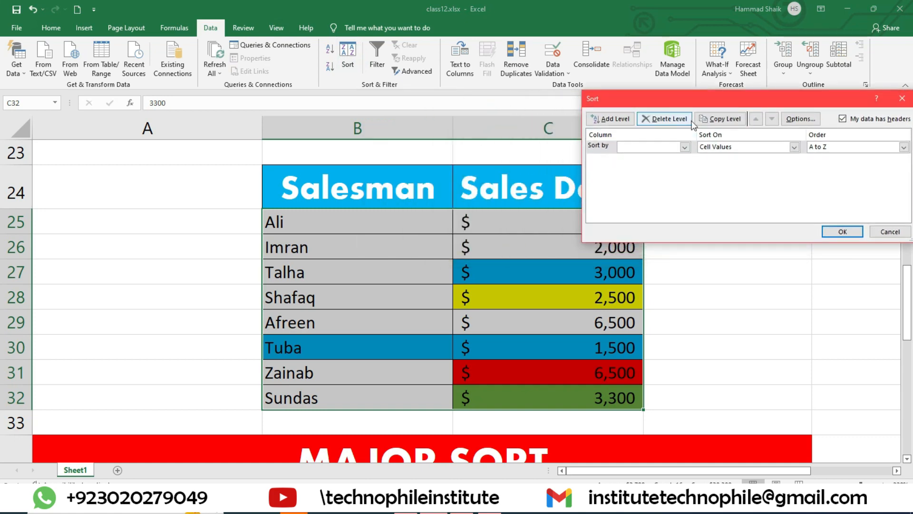
left_click_drag(705, 95, 704, 86)
left_click(682, 140)
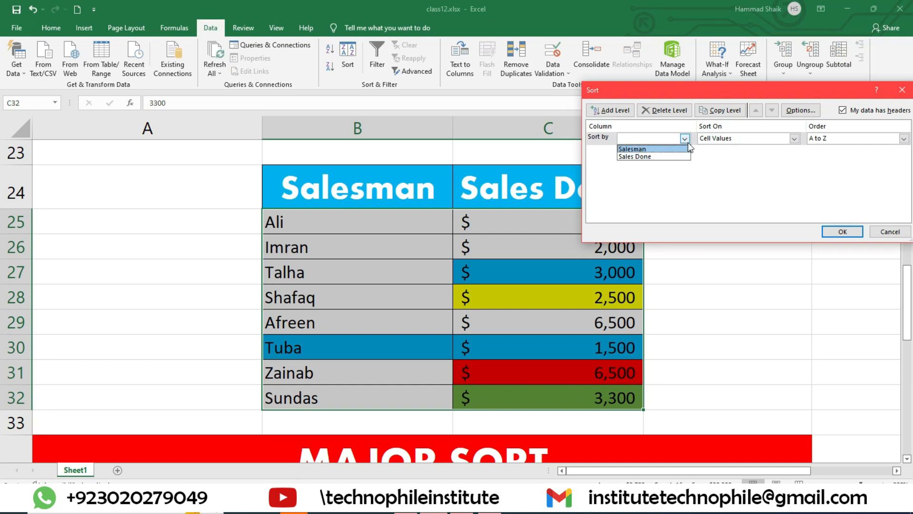
left_click(718, 88)
left_click_drag(666, 91, 422, 81)
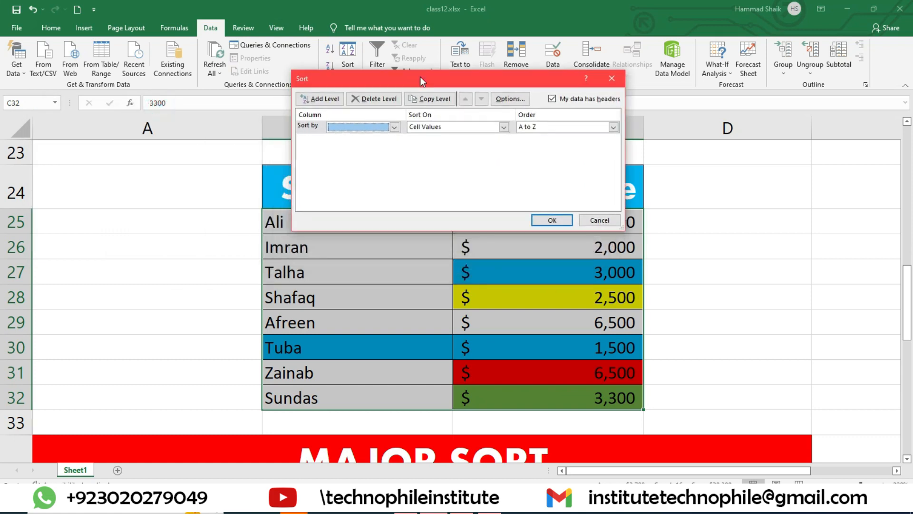
left_click(394, 129)
left_click(367, 147)
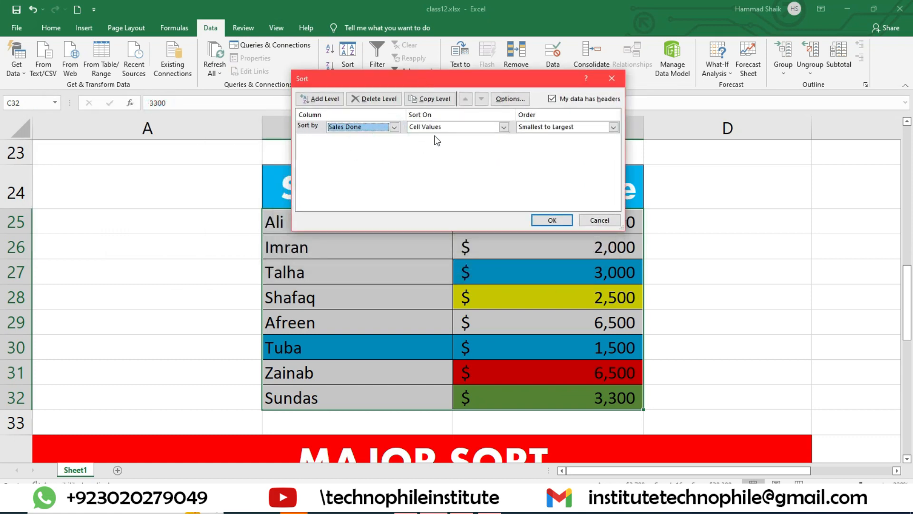
Sort the rows in B25:C32 on the cell color of Sales Done, placing the green cell on top.
left_click(503, 127)
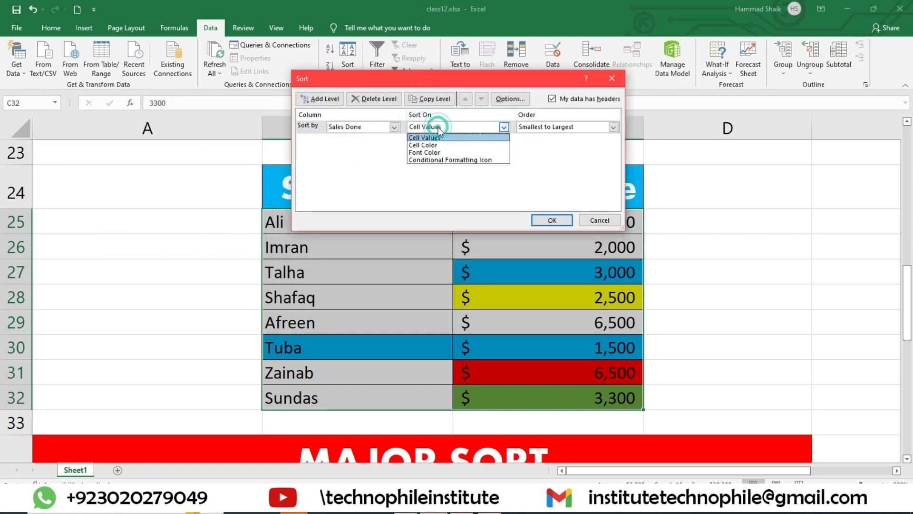
left_click(474, 145)
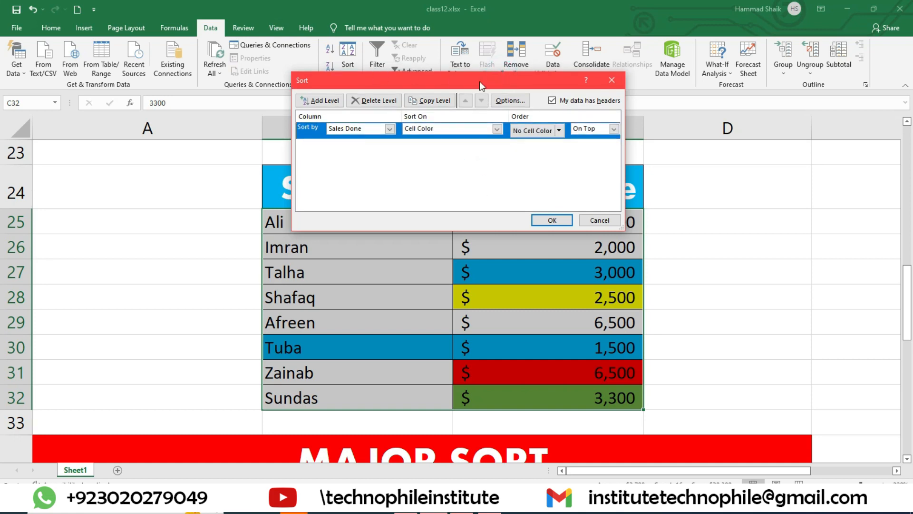
left_click_drag(479, 81, 242, 132)
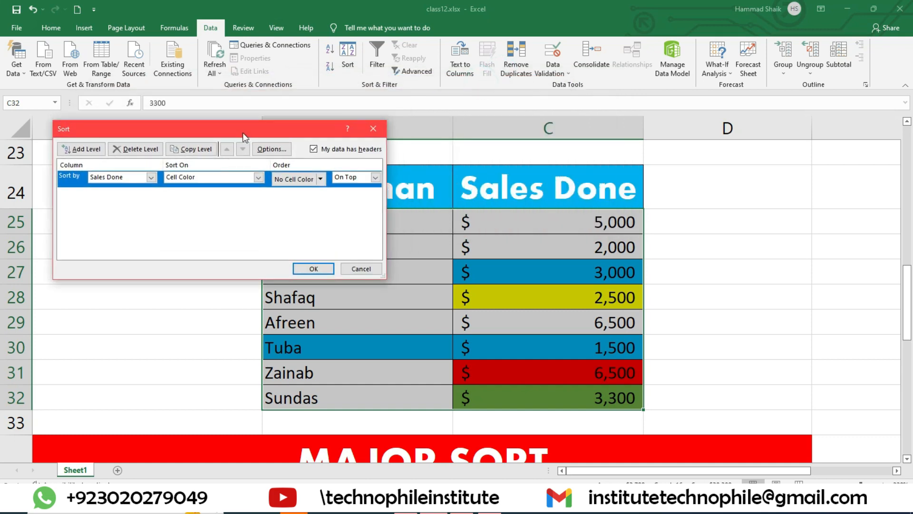
left_click(320, 179)
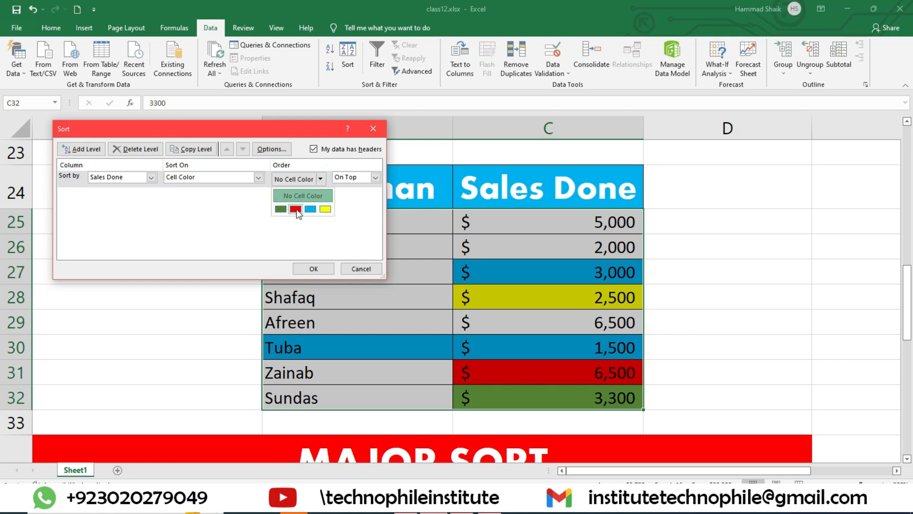
left_click(284, 210)
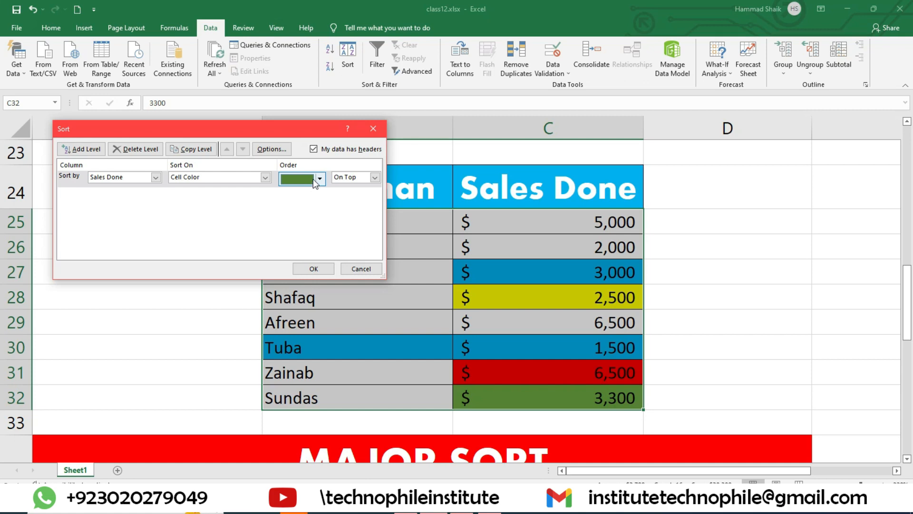
left_click(328, 276)
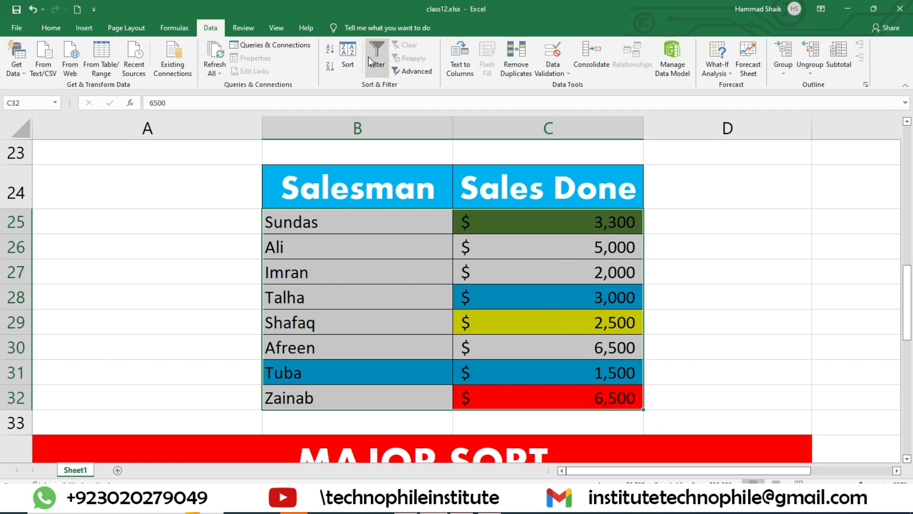
Reopen the custom sort for the salesman rows and add a second level based on the cell color of Sales Done.
left_click(351, 56)
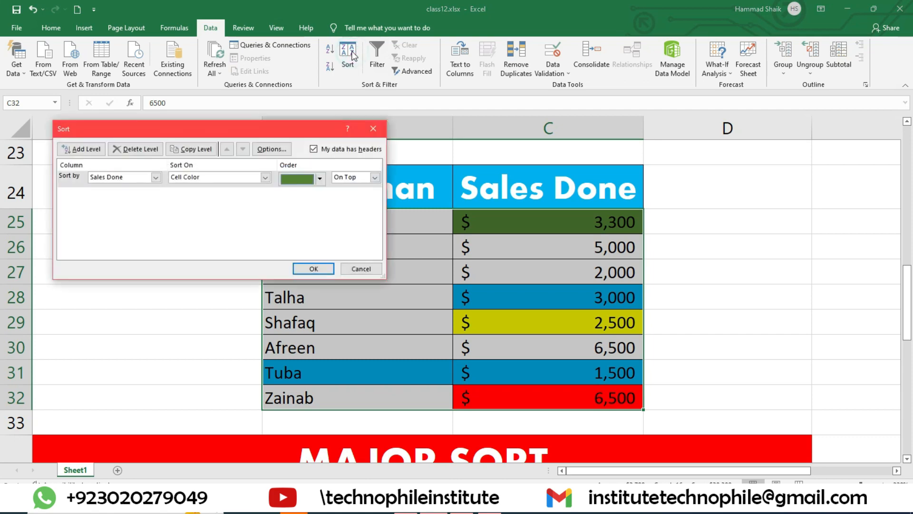
left_click_drag(267, 130, 471, 115)
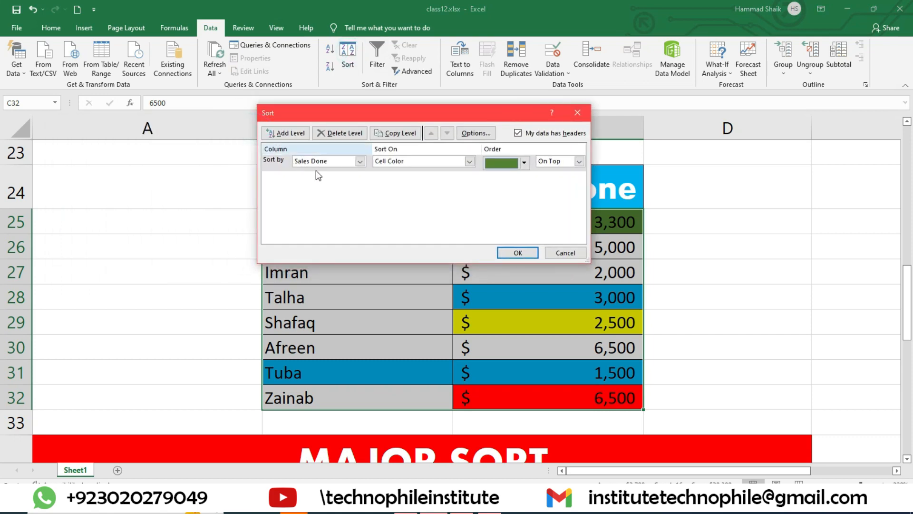
left_click(293, 135)
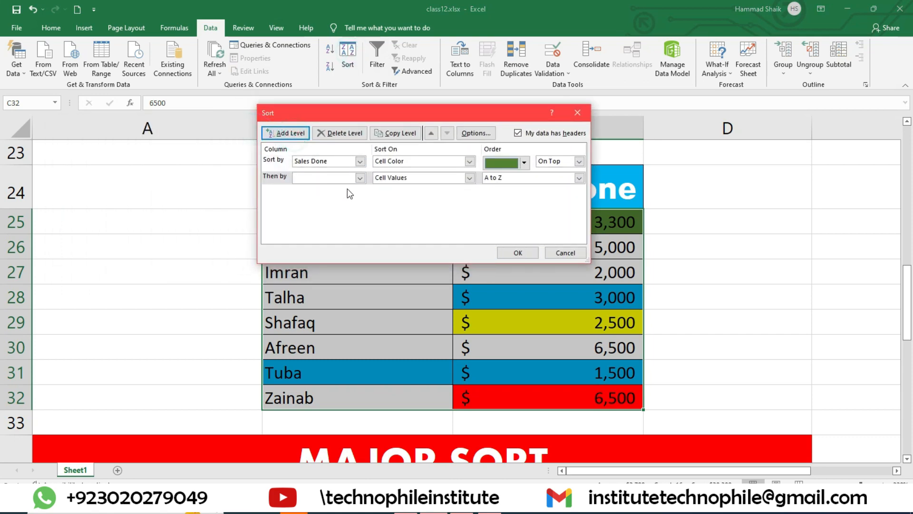
left_click(360, 178)
left_click(315, 196)
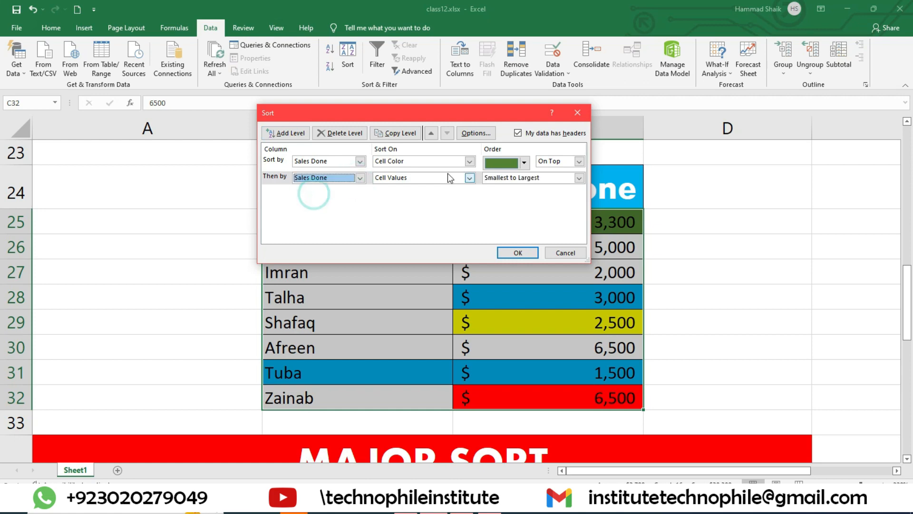
left_click(469, 178)
left_click(404, 196)
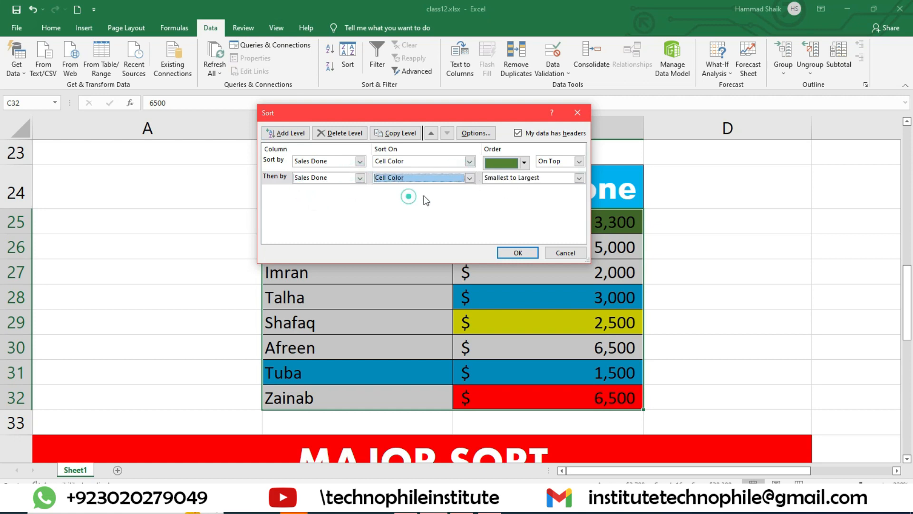
Set the second sort level to place the blue Sales Done cells on top.
left_click(525, 179)
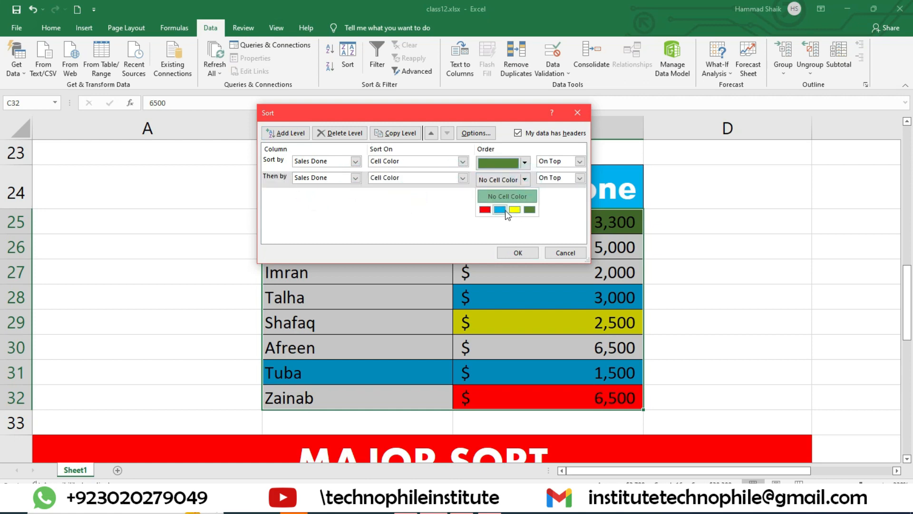
left_click(503, 206)
left_click(579, 179)
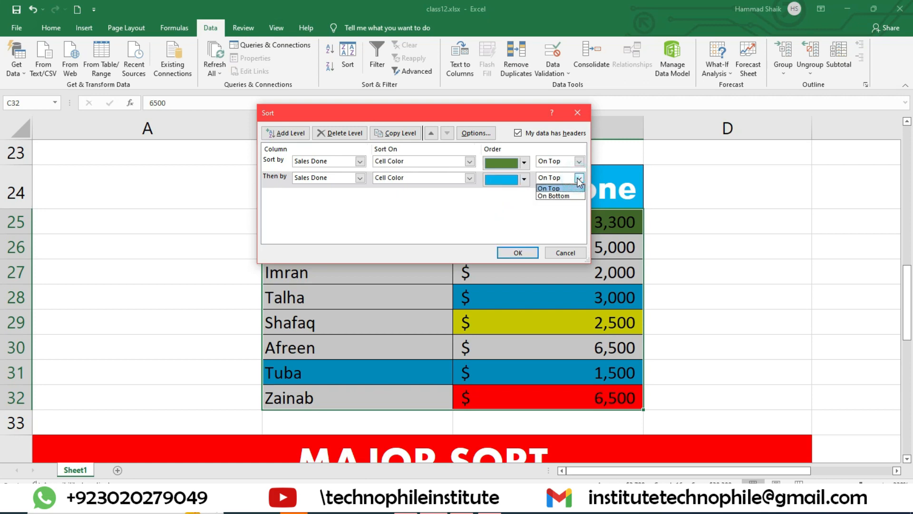
left_click(560, 196)
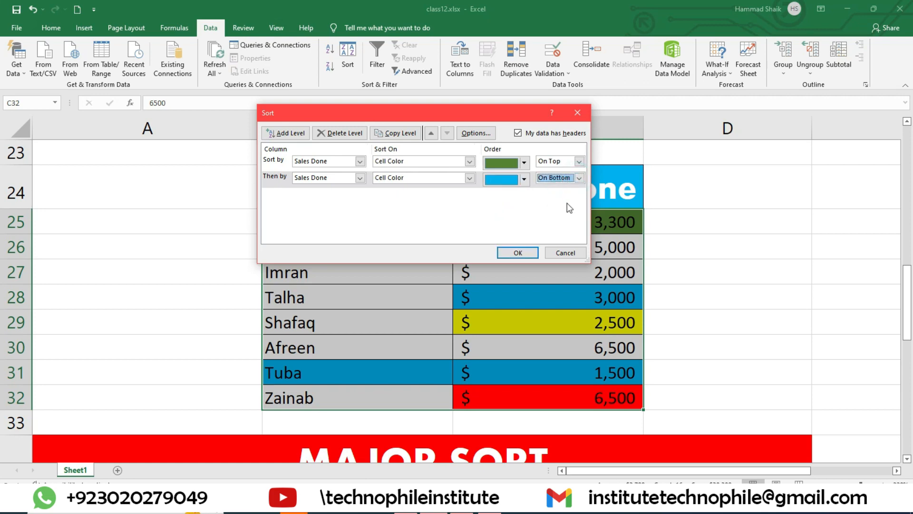
left_click(577, 179)
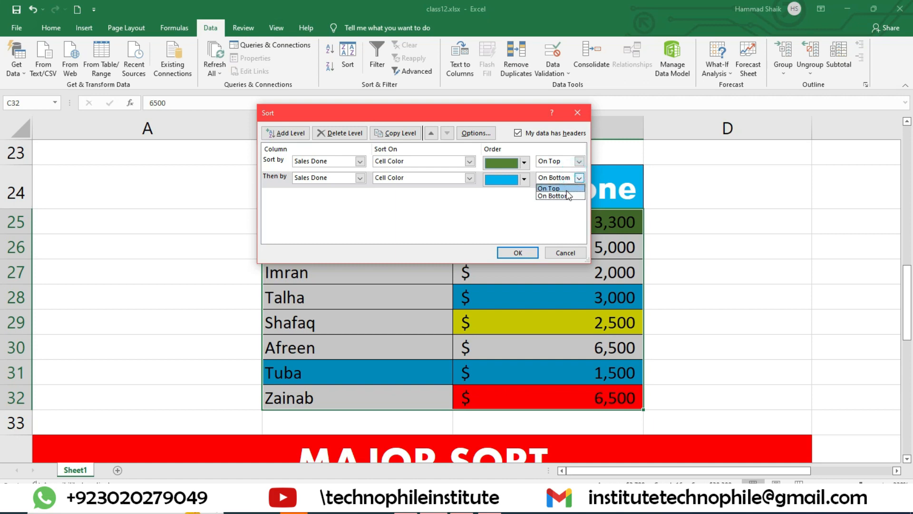
Add a third sort level on the cell color of Sales Done that places red on top.
left_click(285, 133)
left_click(360, 194)
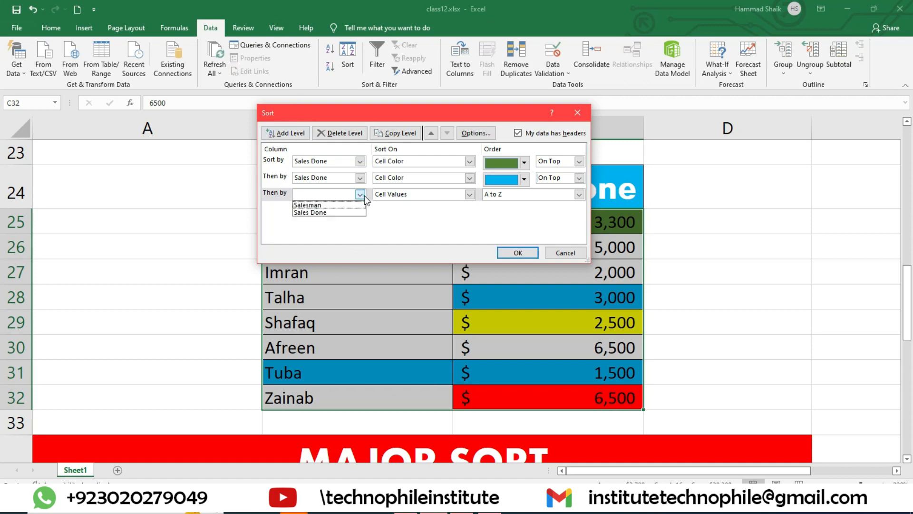
left_click(327, 212)
left_click(447, 195)
left_click(416, 213)
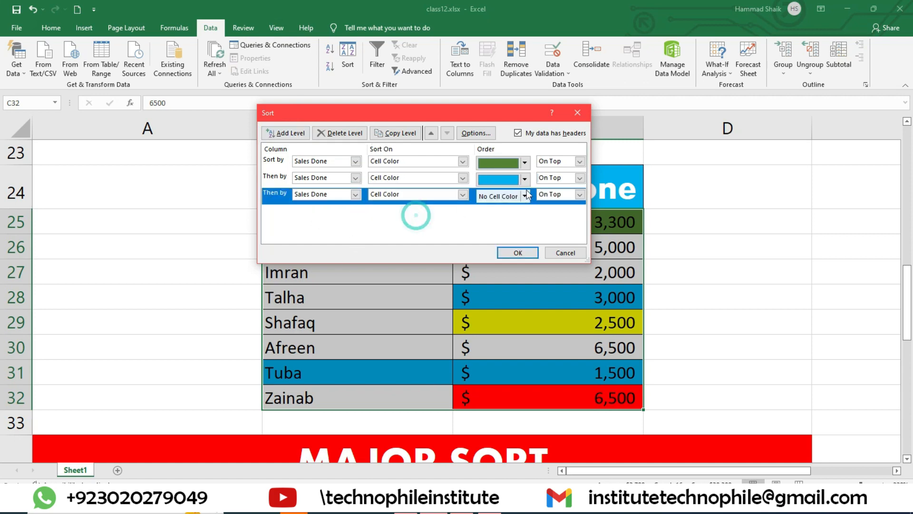
left_click(525, 196)
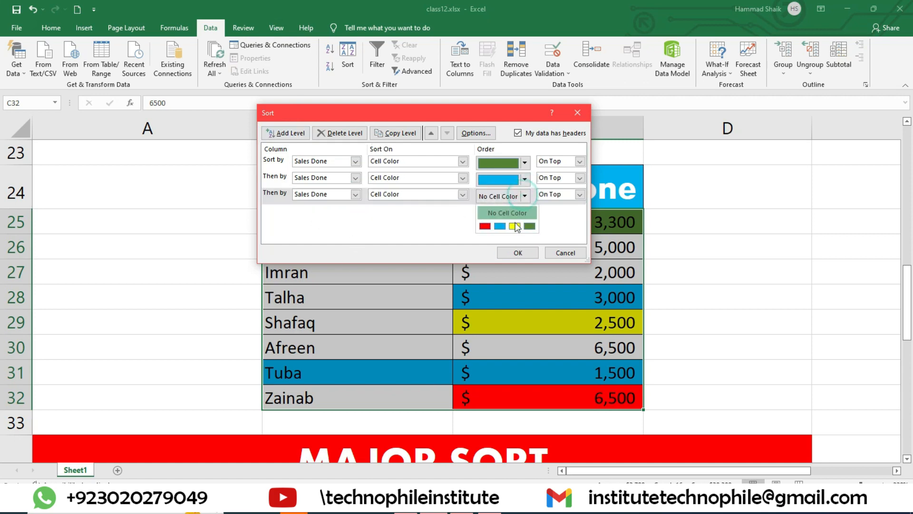
left_click(484, 226)
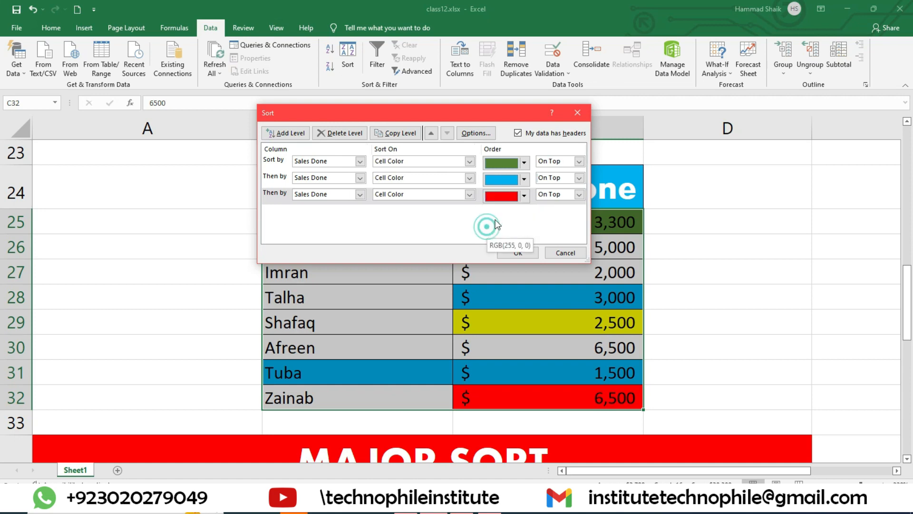
Add a fourth Sales Done cell color level with yellow on top and apply the sort.
left_click(289, 133)
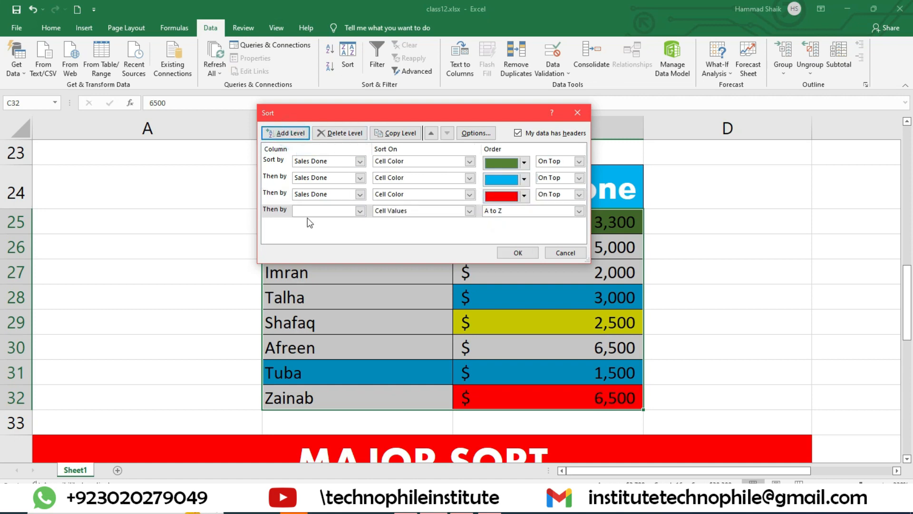
left_click(351, 210)
left_click(323, 229)
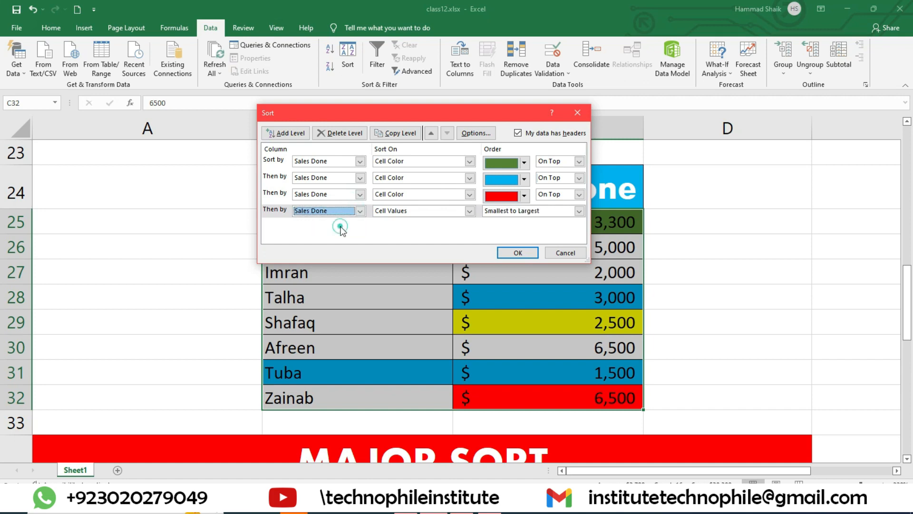
left_click(398, 211)
left_click(402, 227)
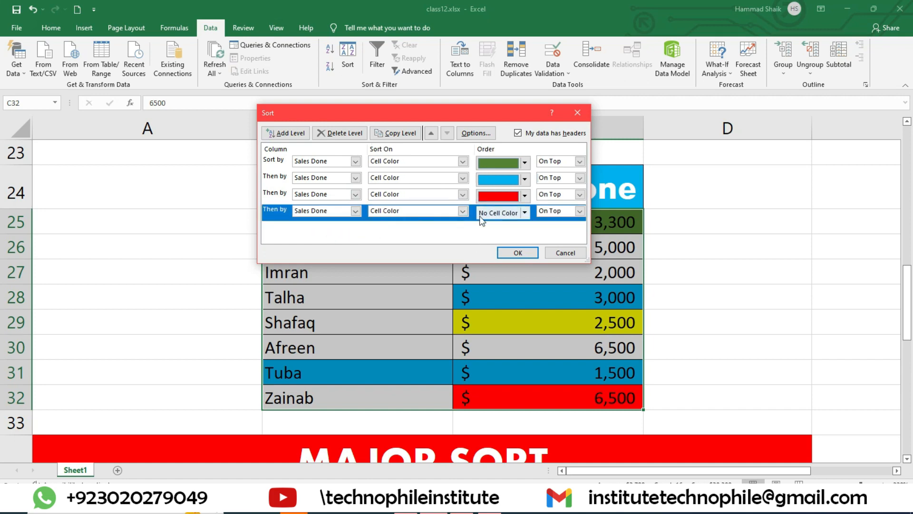
left_click(524, 213)
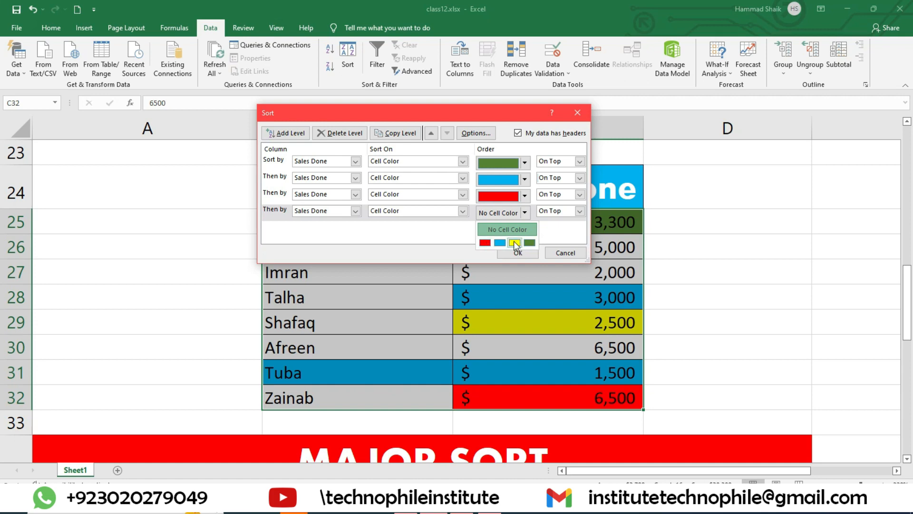
left_click(514, 241)
left_click(517, 252)
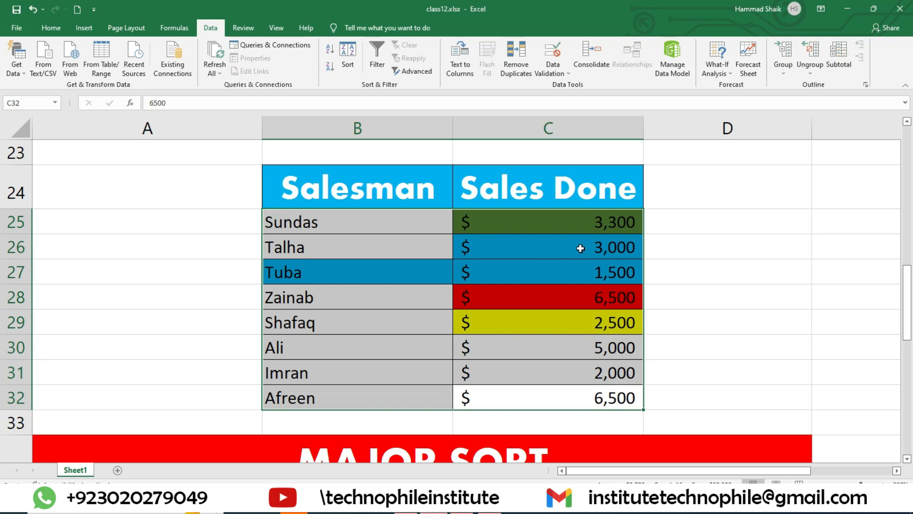
Review the SORT topic list, including MultiColumn Sorting, and the color-sorted salesman rows, and go to the MAJOR SORT table.
scroll(735, 306, "down", 3)
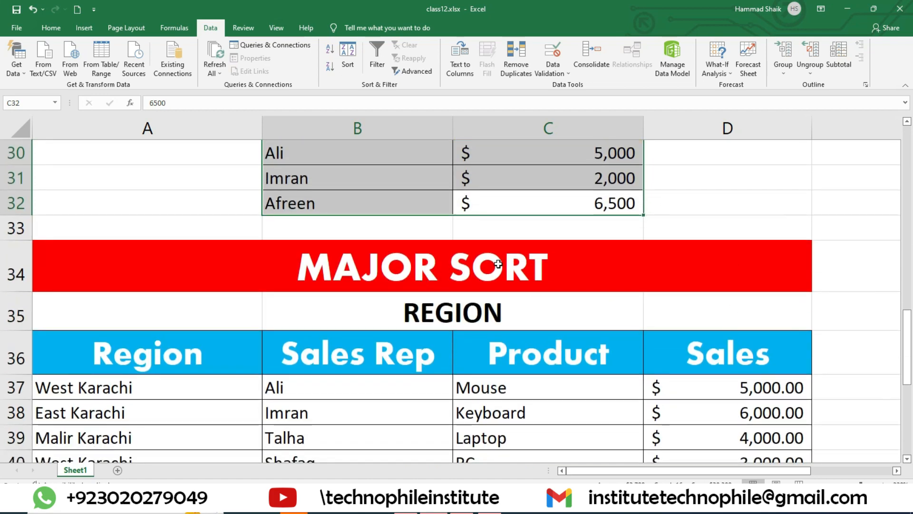
scroll(718, 252, "down", 3)
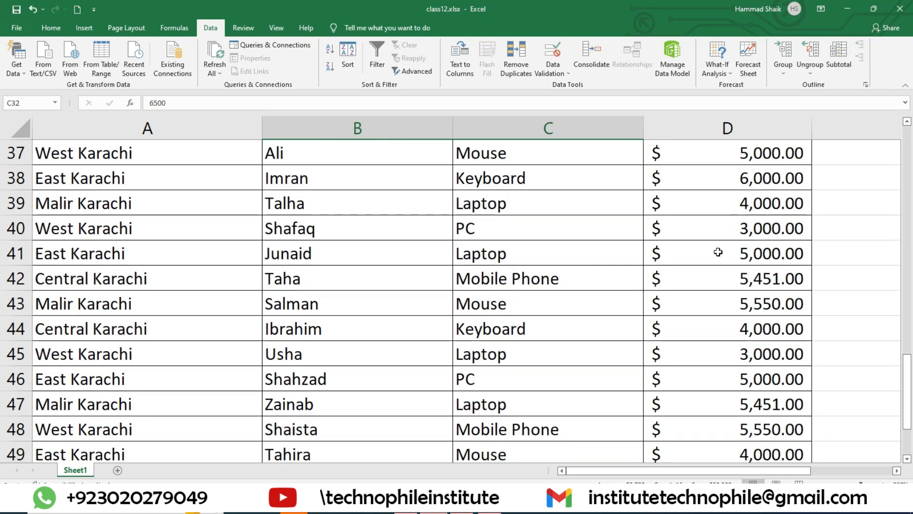
scroll(718, 252, "up", 8)
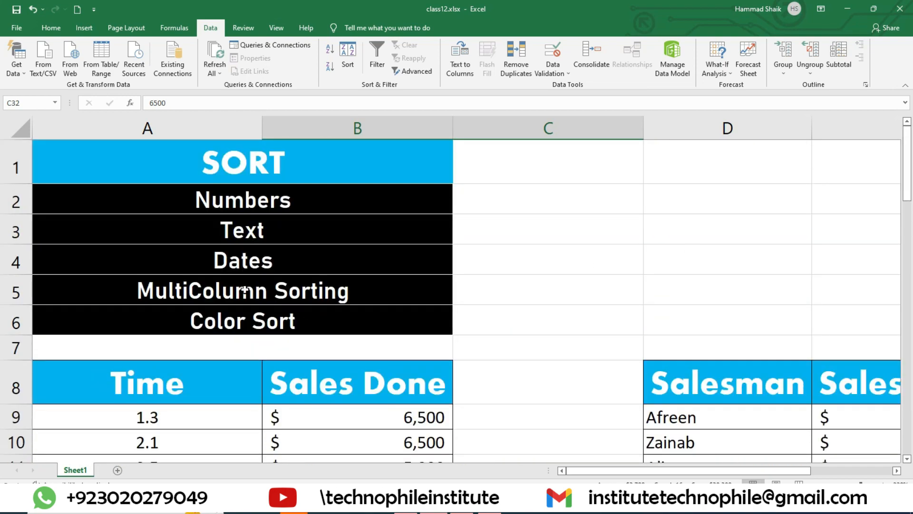
left_click(244, 290)
scroll(410, 328, "down", 7)
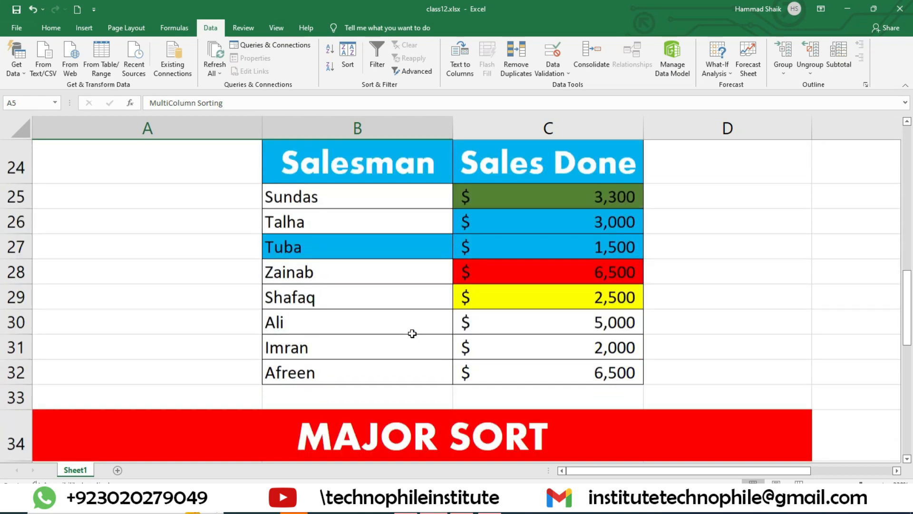
scroll(411, 334, "up", 5)
scroll(665, 371, "down", 5)
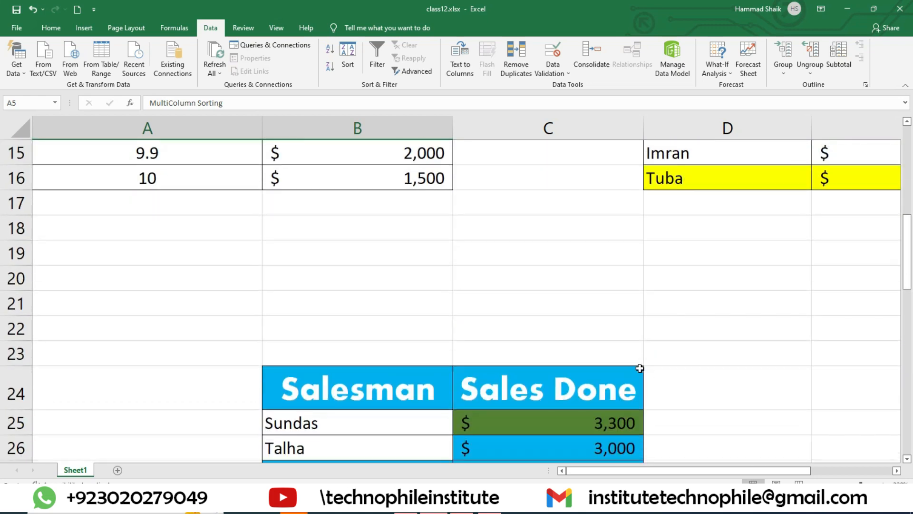
left_click_drag(377, 247, 576, 419)
scroll(576, 419, "down", 5)
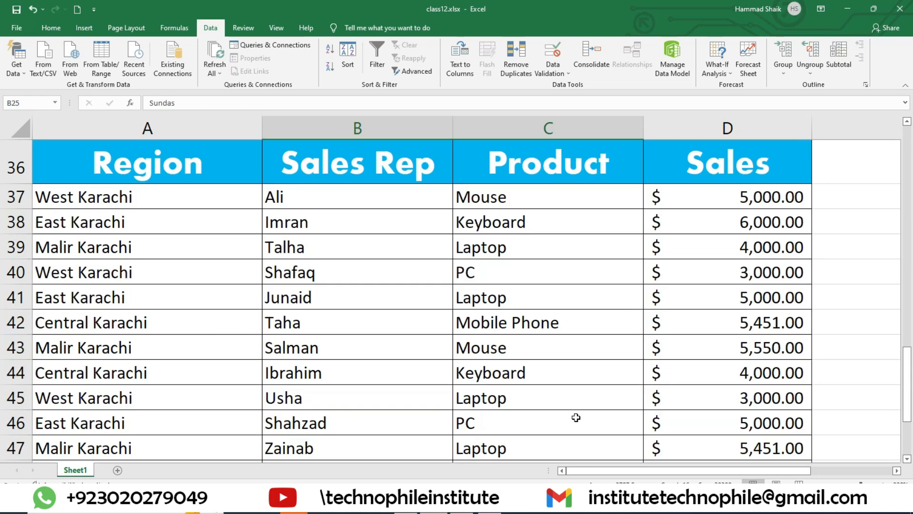
Highlight the header row A36:D36 of the MAJOR SORT table, and select its Region entries in A37:A52.
left_click(817, 484)
left_click(816, 485)
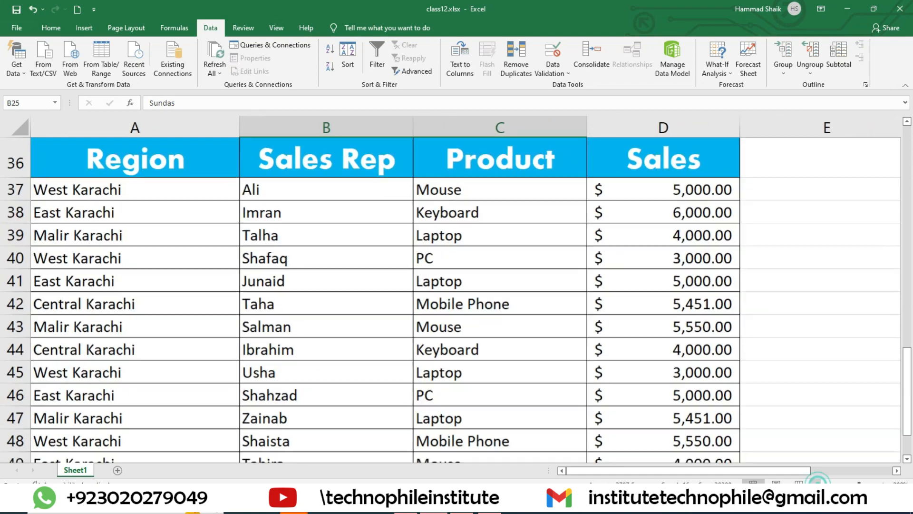
left_click(816, 484)
left_click_drag(94, 169, 569, 165)
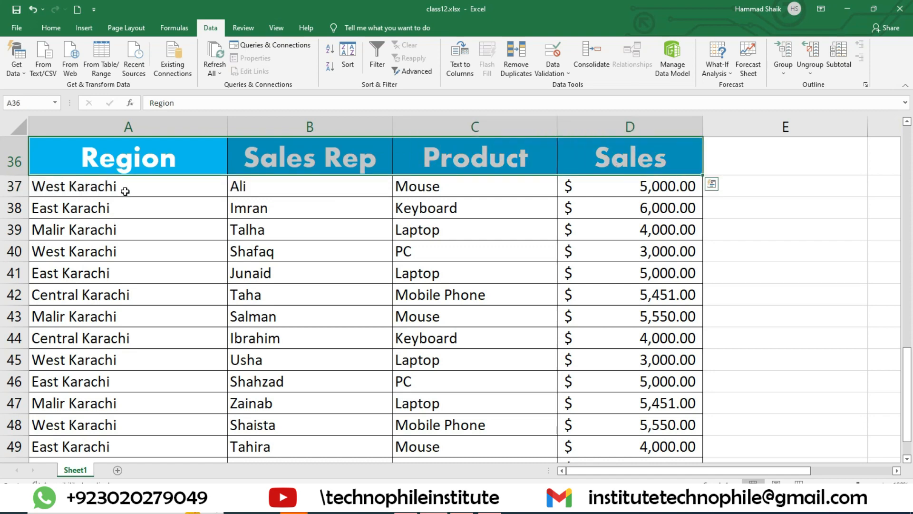
left_click_drag(125, 191, 217, 454)
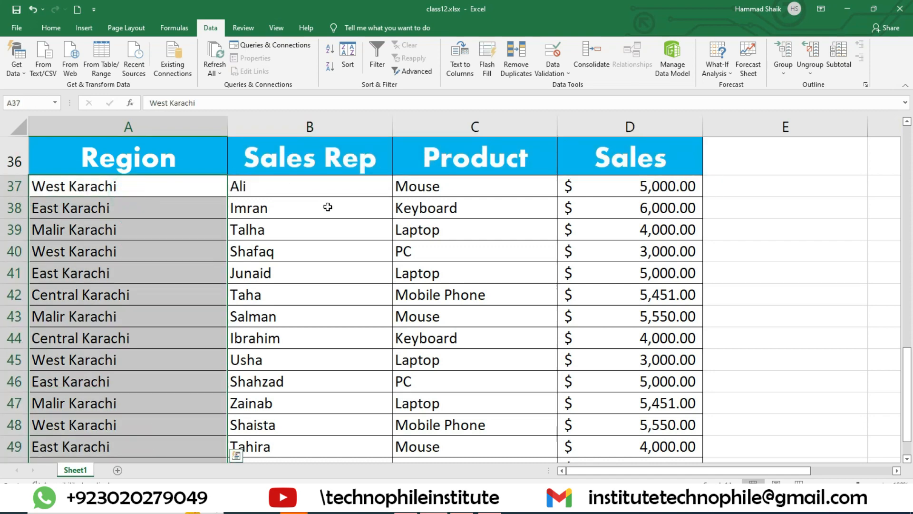
scroll(328, 206, "down", 2)
scroll(327, 206, "up", 2)
scroll(451, 290, "down", 2)
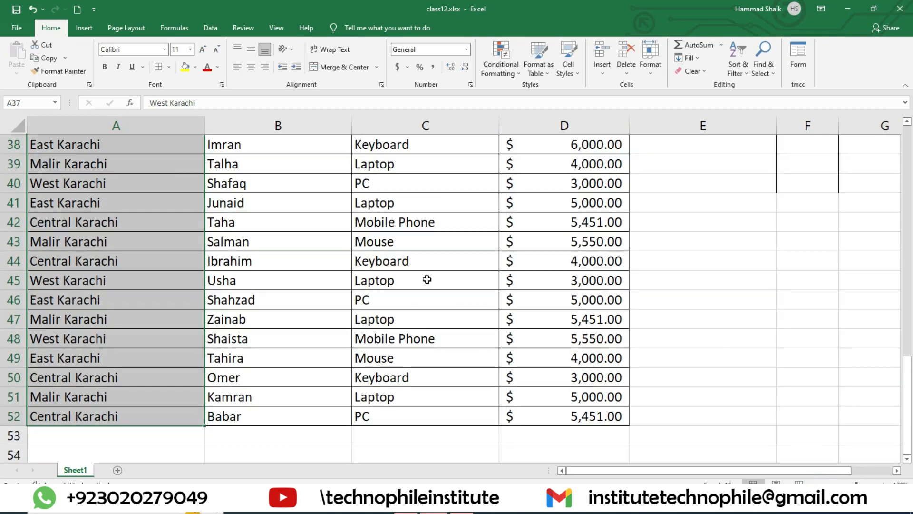
Examine the Region entries in A37:A52 together with their sales reps, products and sales amounts.
scroll(427, 281, "up", 3)
scroll(414, 304, "up", 2)
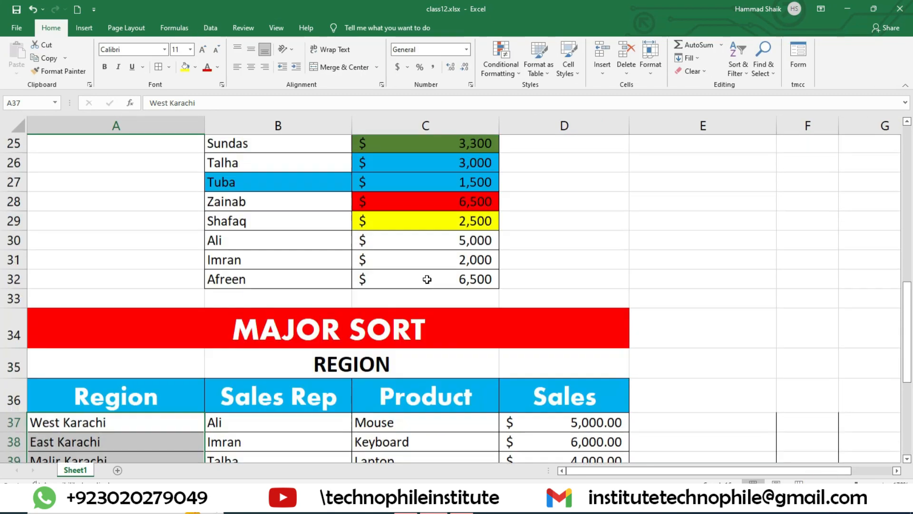
scroll(399, 332, "down", 4)
scroll(142, 212, "up", 2)
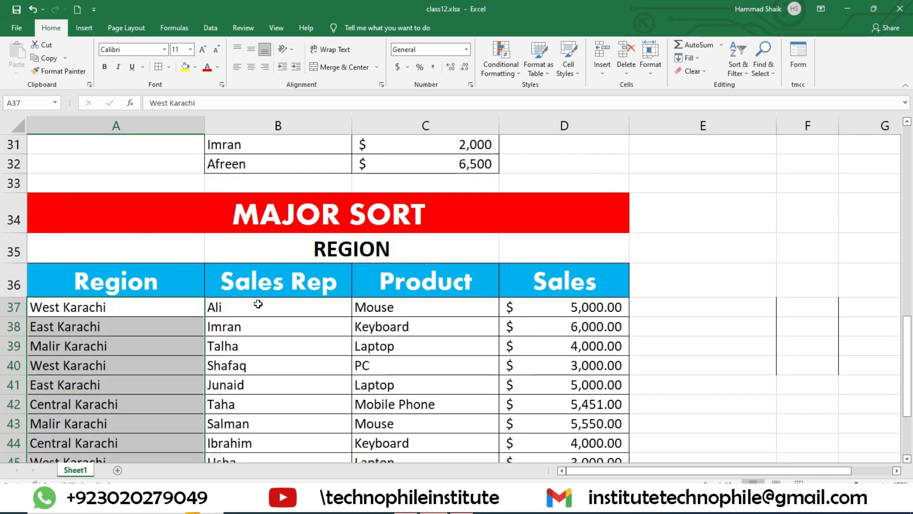
scroll(224, 275, "down", 3)
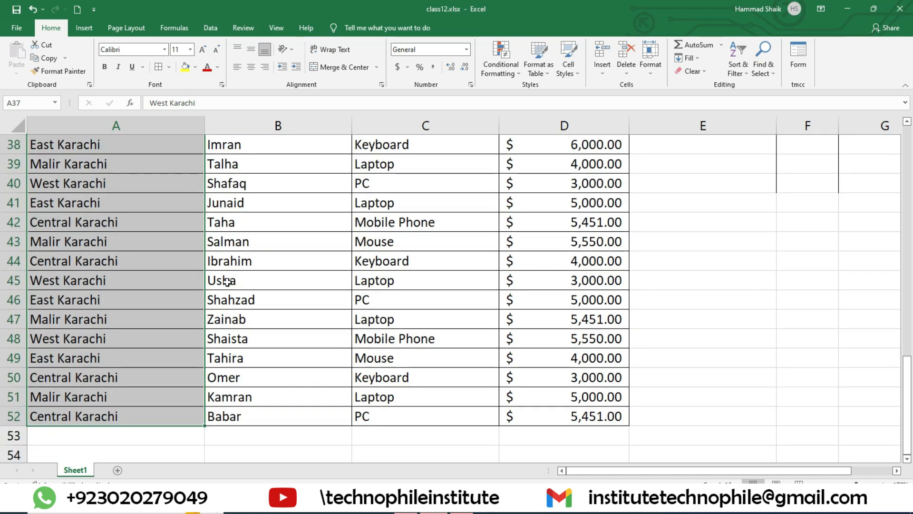
scroll(227, 281, "up", 3)
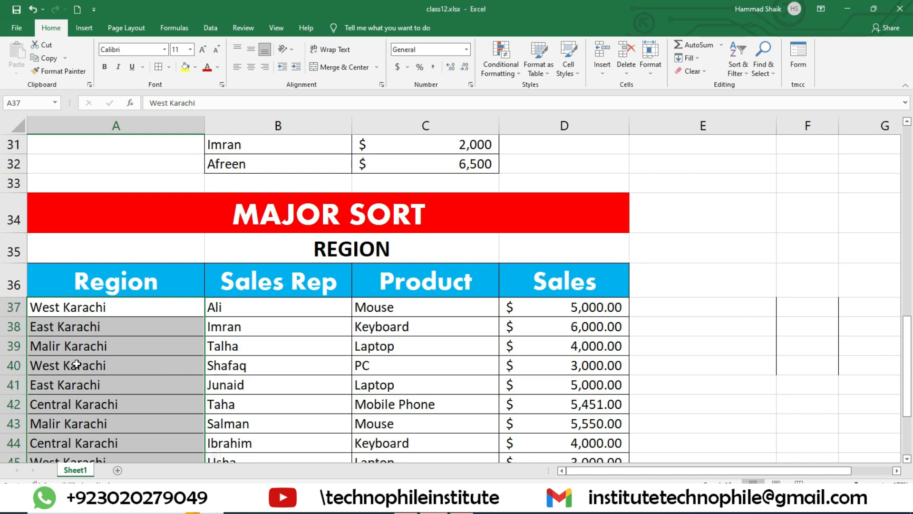
scroll(143, 371, "down", 3)
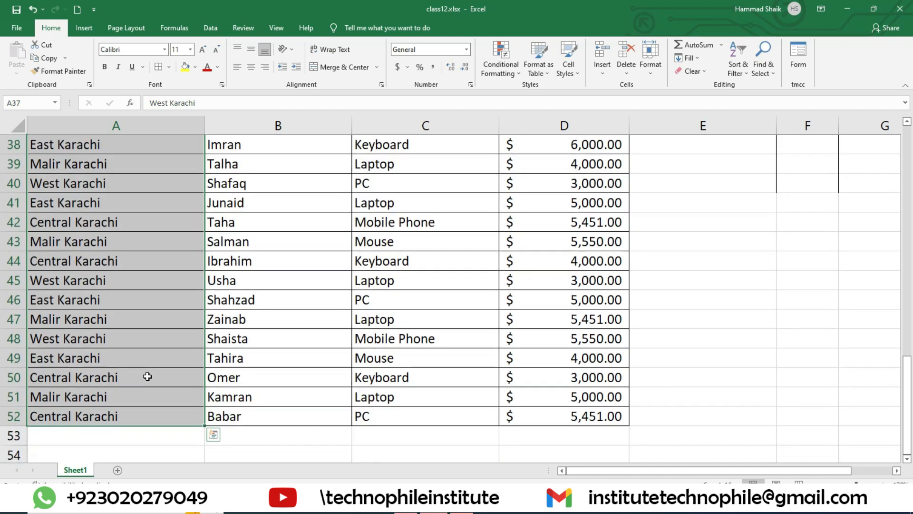
scroll(116, 337, "up", 3)
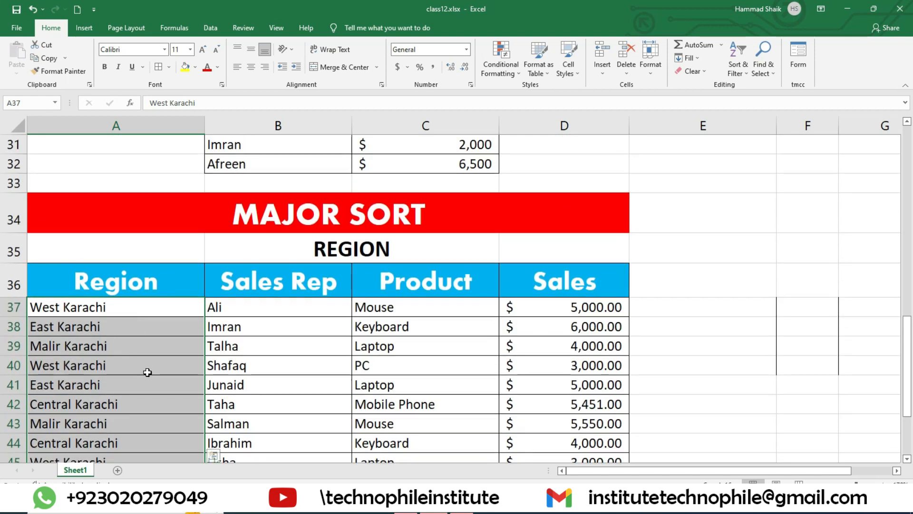
scroll(257, 299, "down", 3)
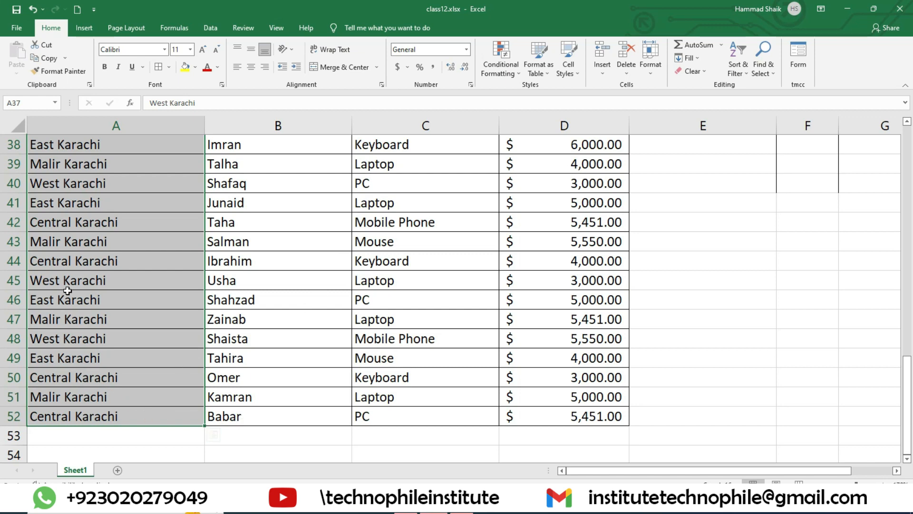
Review the MAJOR SORT rows and highlight the Region entries in A38:A52 alongside their sales reps.
scroll(209, 304, "up", 3)
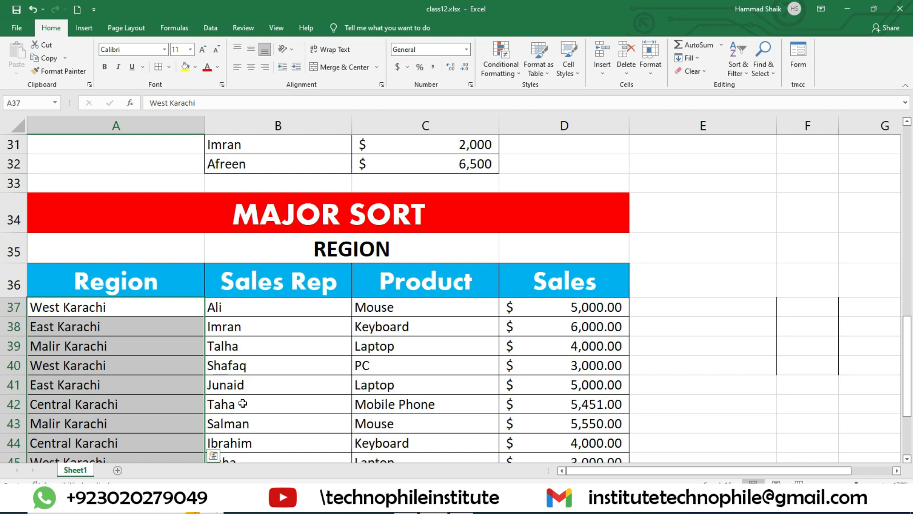
scroll(243, 403, "down", 3)
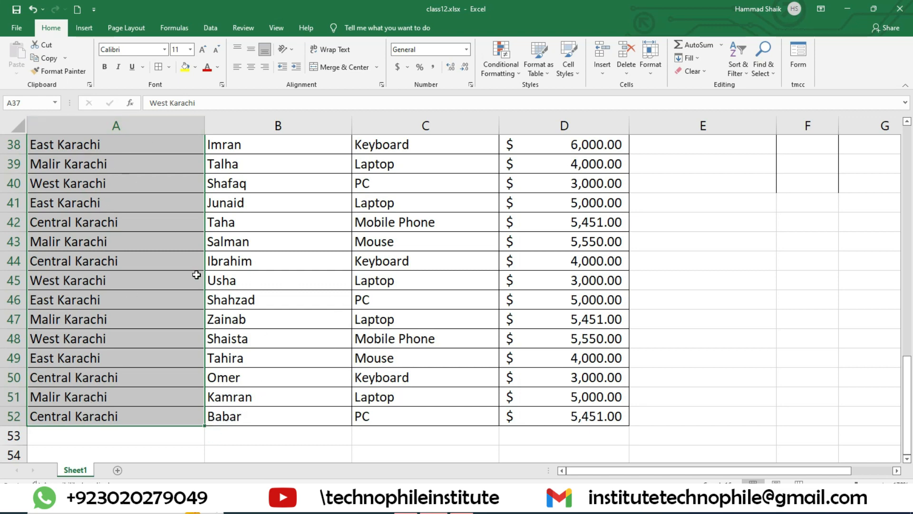
left_click(326, 222)
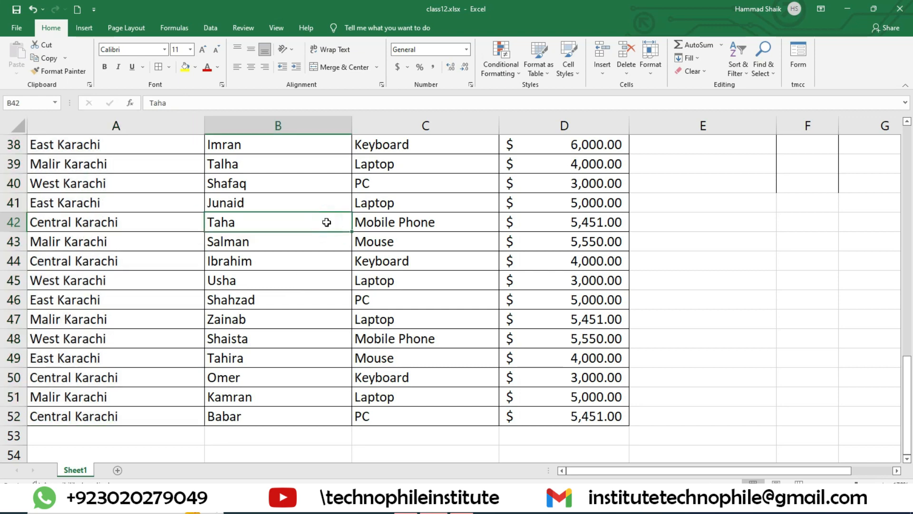
left_click_drag(122, 414, 110, 138)
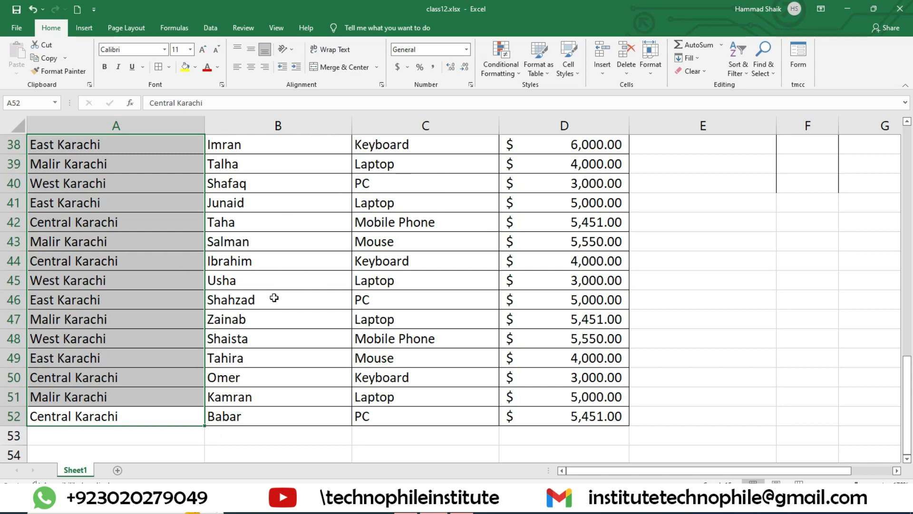
scroll(328, 341, "up", 3)
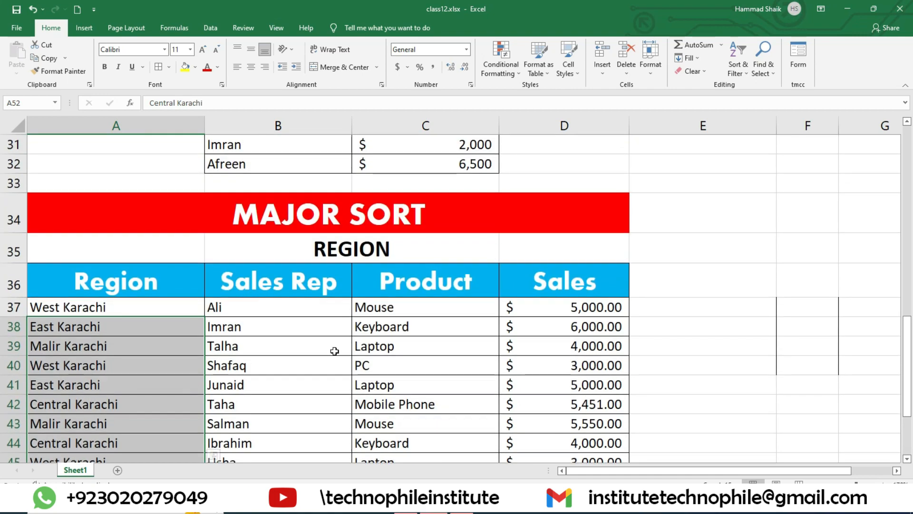
scroll(310, 338, "down", 3)
scroll(284, 323, "up", 3)
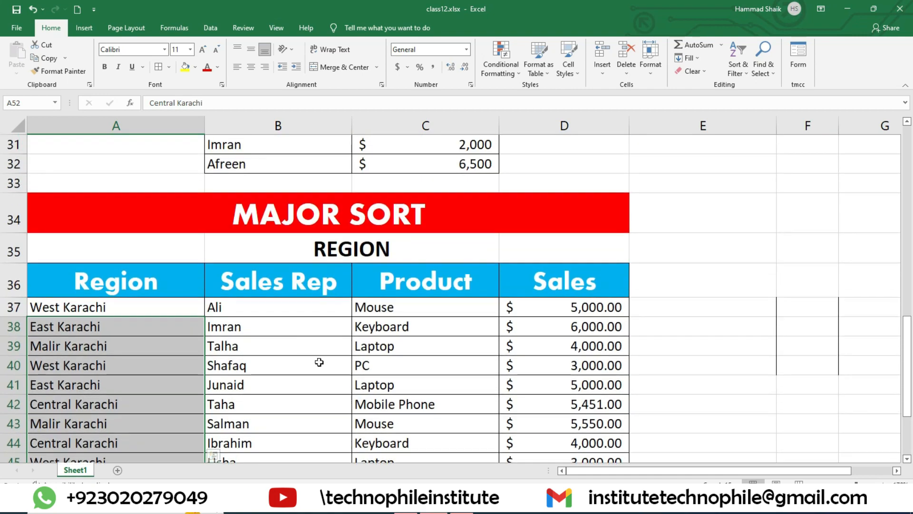
left_click(319, 362)
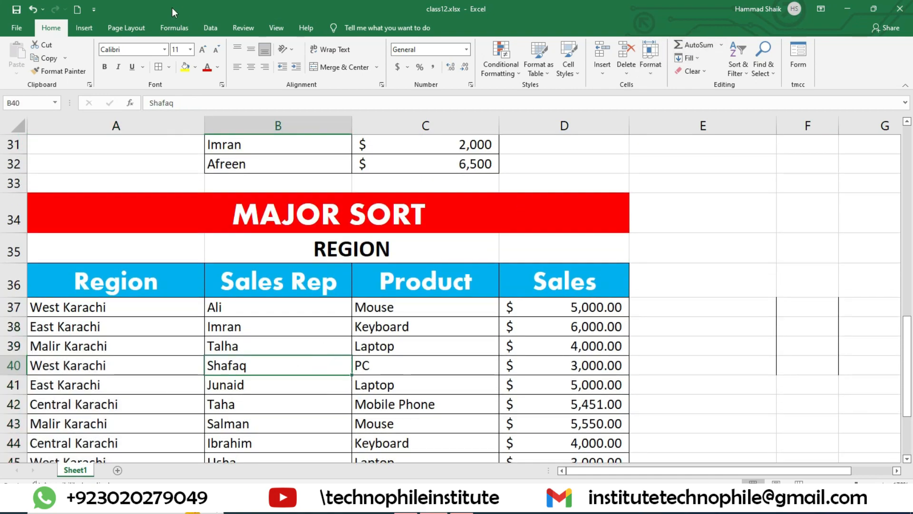
left_click(210, 28)
left_click(344, 53)
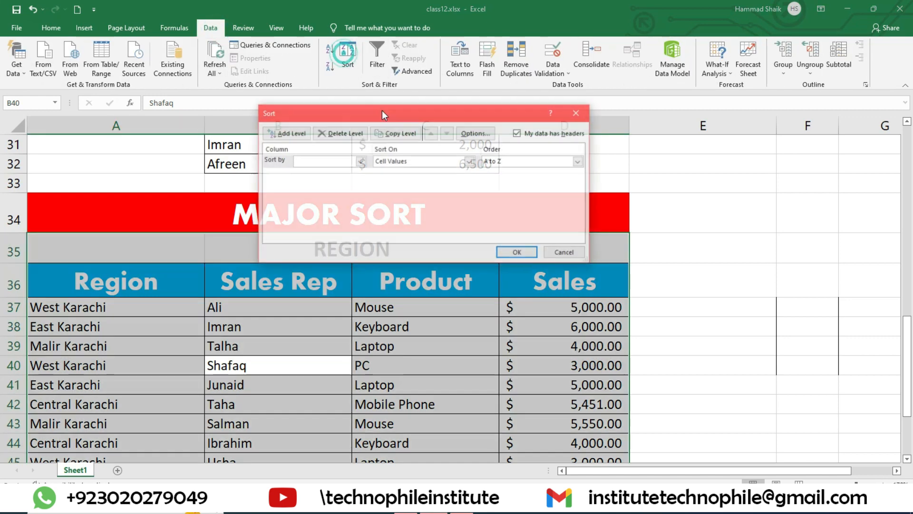
left_click_drag(378, 110, 503, 79)
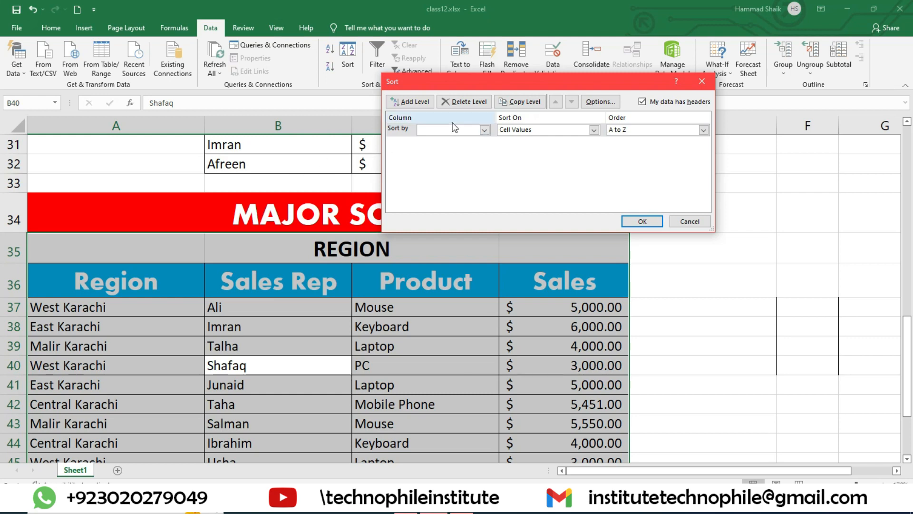
left_click(484, 130)
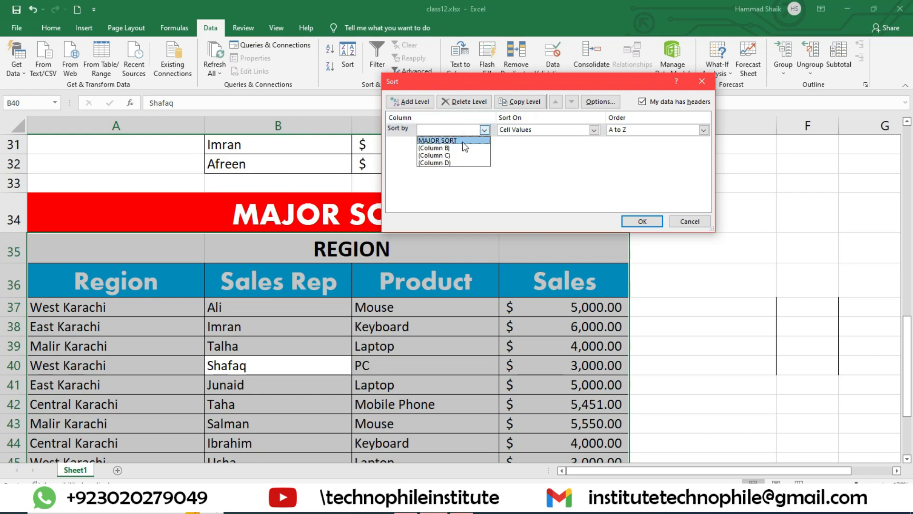
left_click(683, 221)
left_click(669, 309)
left_click(690, 221)
left_click(698, 336)
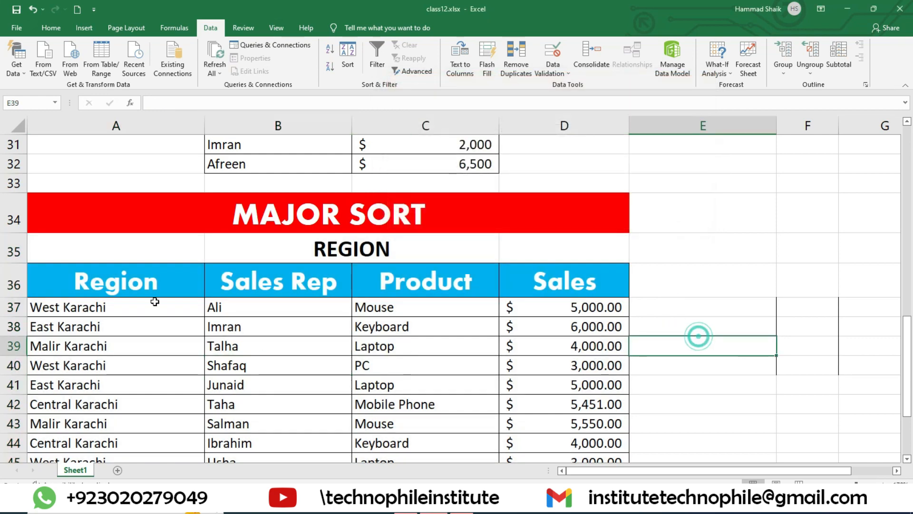
Select the MAJOR SORT table A36:D52 with its headers and set up a sort by Region on Cell Values, A to Z.
left_click_drag(90, 281, 476, 404)
left_click_drag(571, 428, 571, 416)
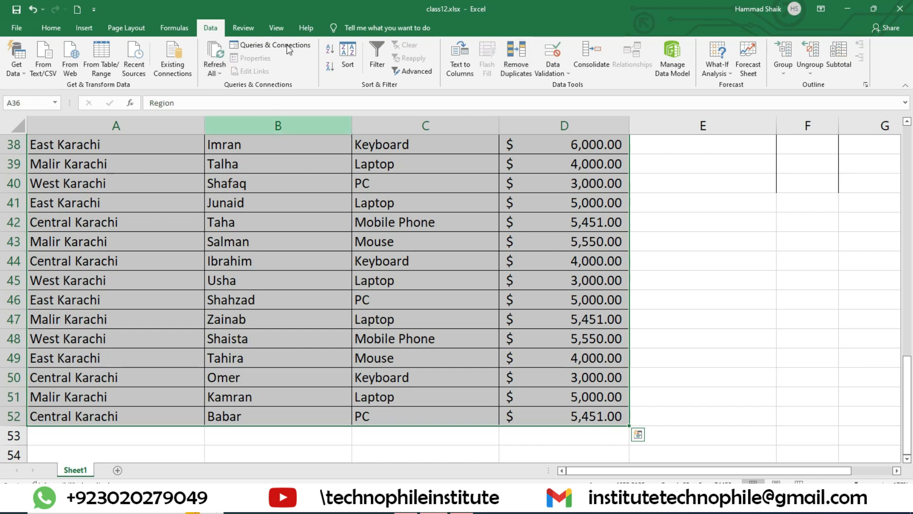
left_click(345, 55)
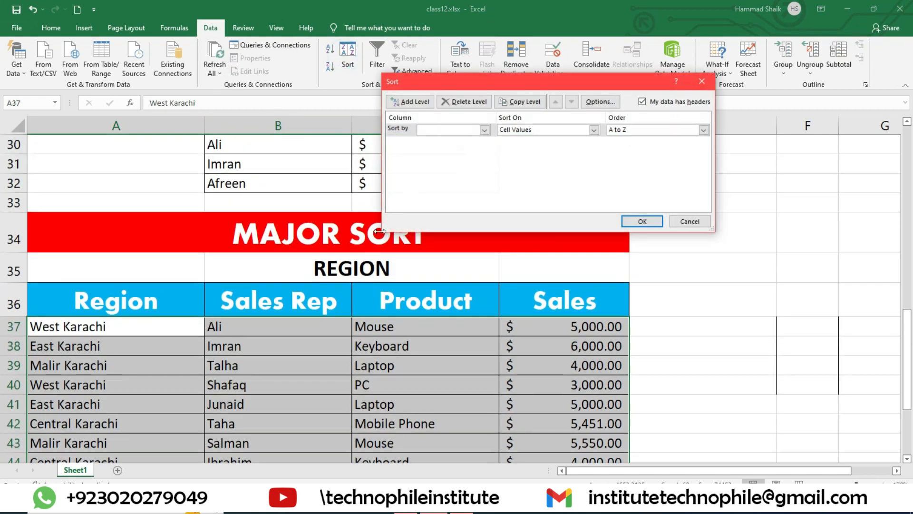
left_click(447, 130)
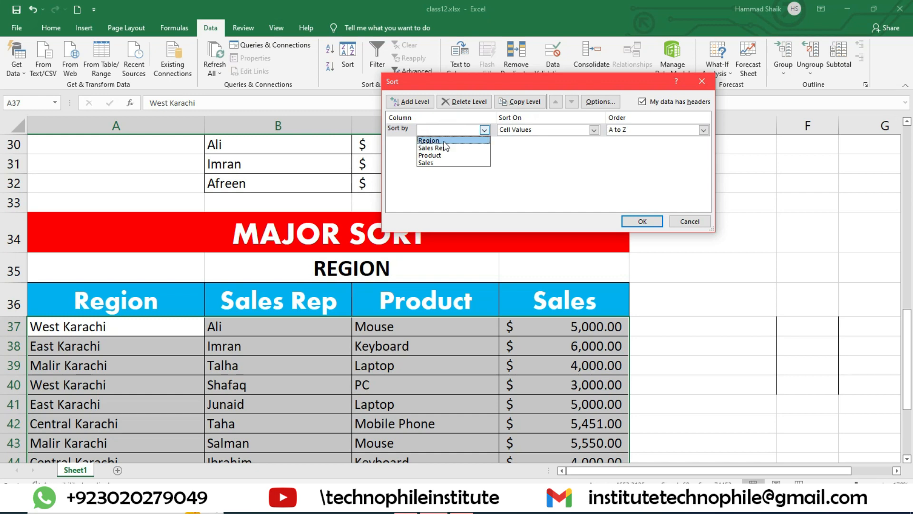
left_click(443, 141)
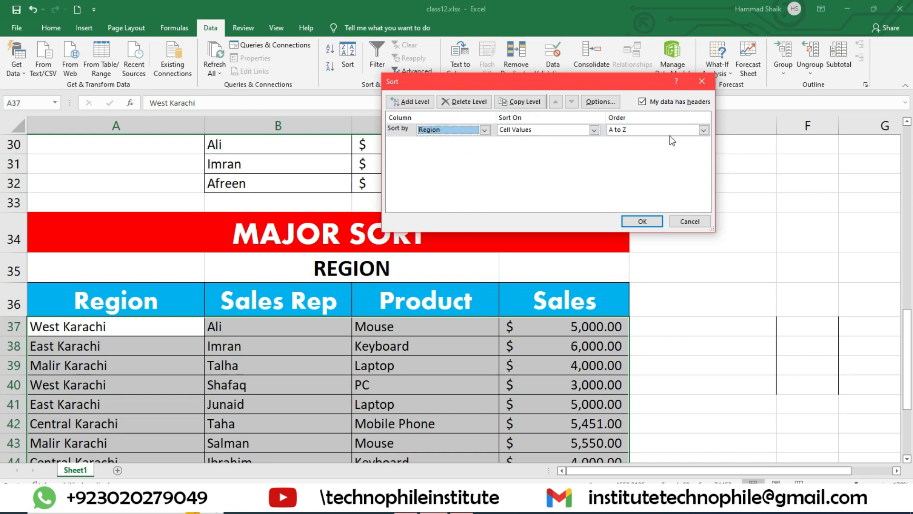
left_click(629, 130)
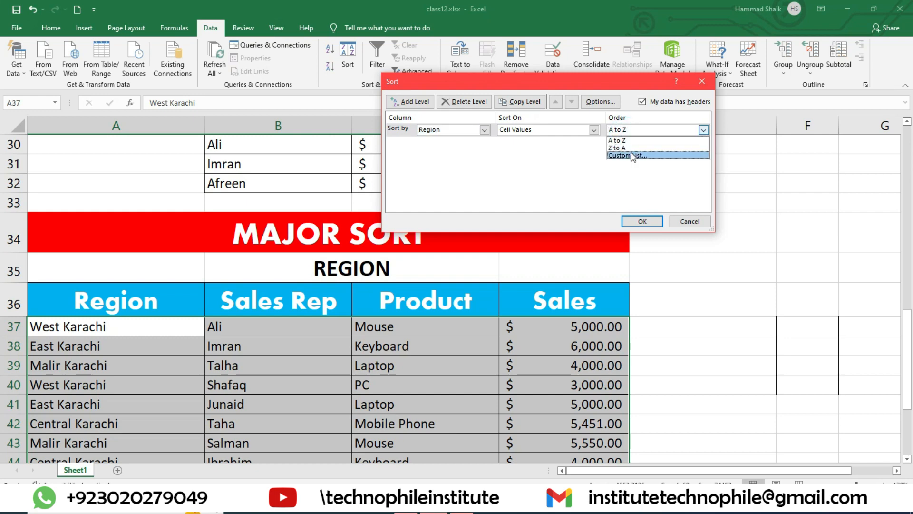
left_click(637, 141)
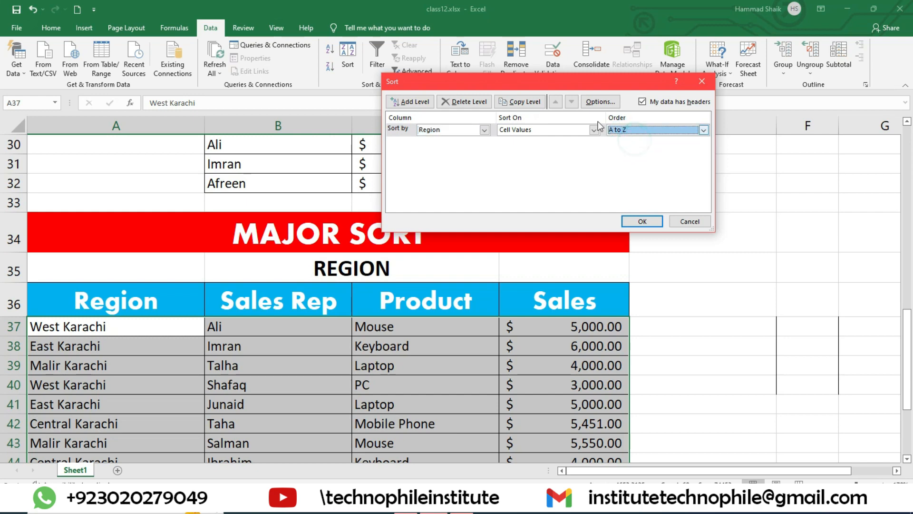
Add a second sort level by Sales Rep on Cell Values, A to Z, and apply the sort.
left_click(410, 101)
left_click(484, 143)
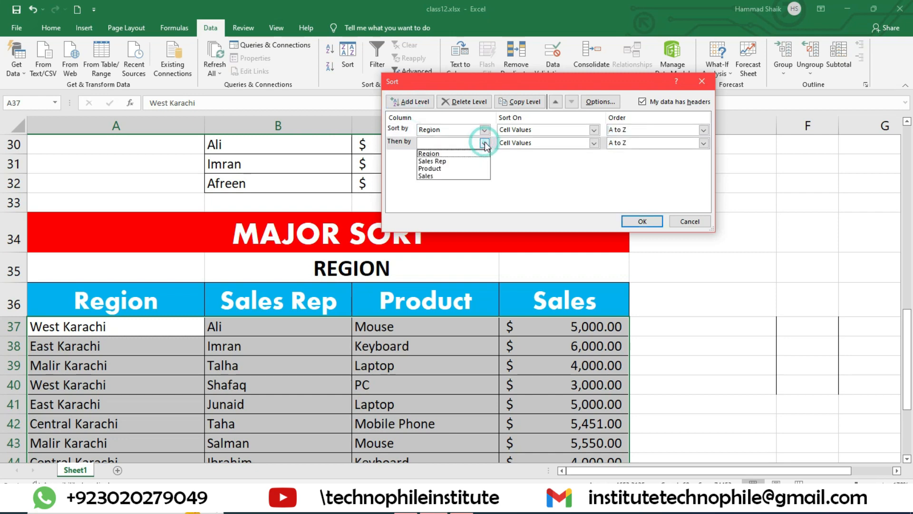
left_click(451, 161)
left_click(594, 142)
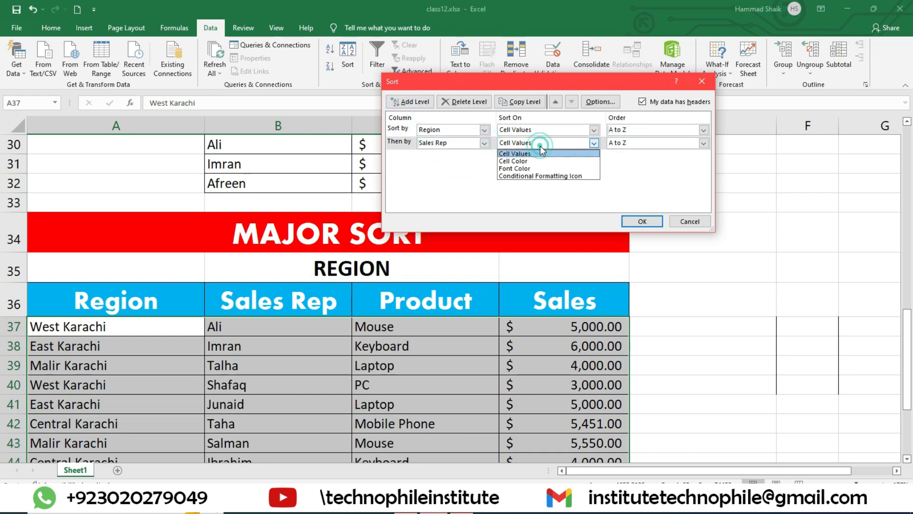
left_click(539, 154)
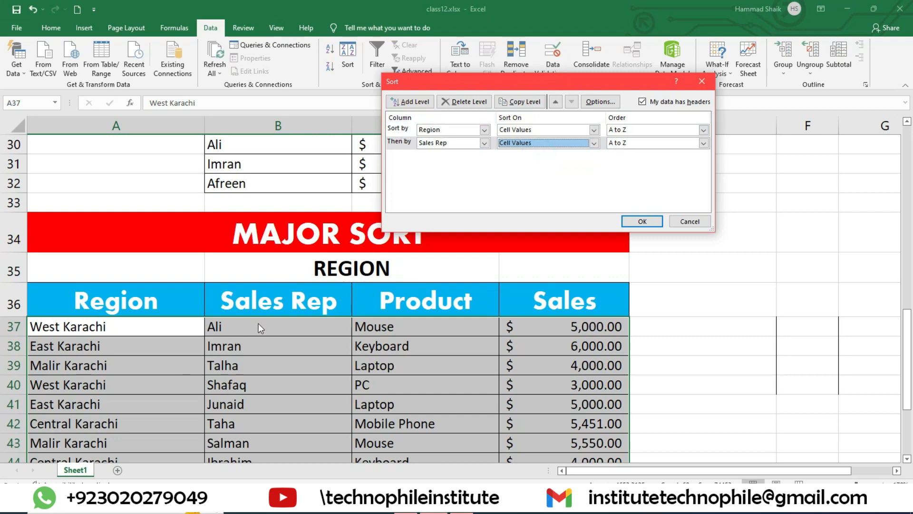
left_click(641, 221)
Examine the Central Karachi and East Karachi groups in rows 37 to 44, highlighting each group's regions and sales reps.
scroll(124, 350, "down", 2)
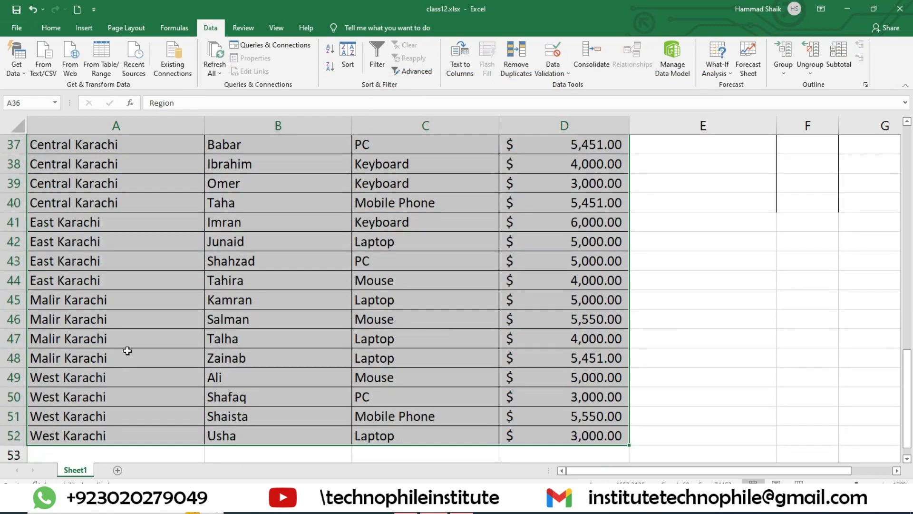
scroll(113, 269, "up", 3)
left_click(116, 323)
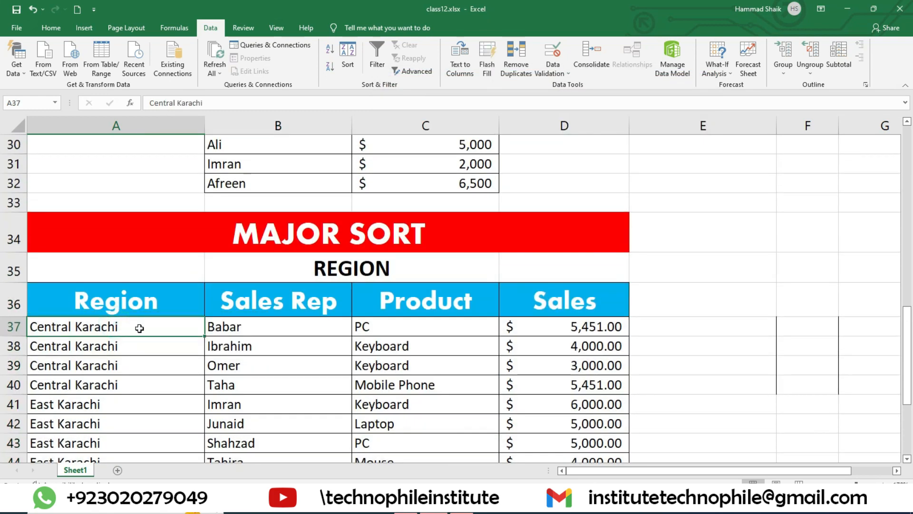
left_click_drag(136, 327, 141, 383)
left_click_drag(233, 326, 235, 384)
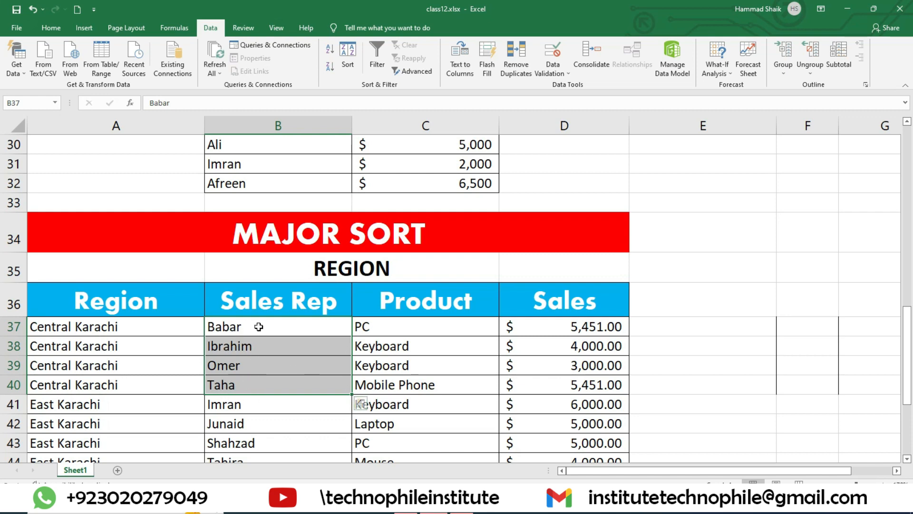
left_click(104, 404)
scroll(127, 347, "down", 2)
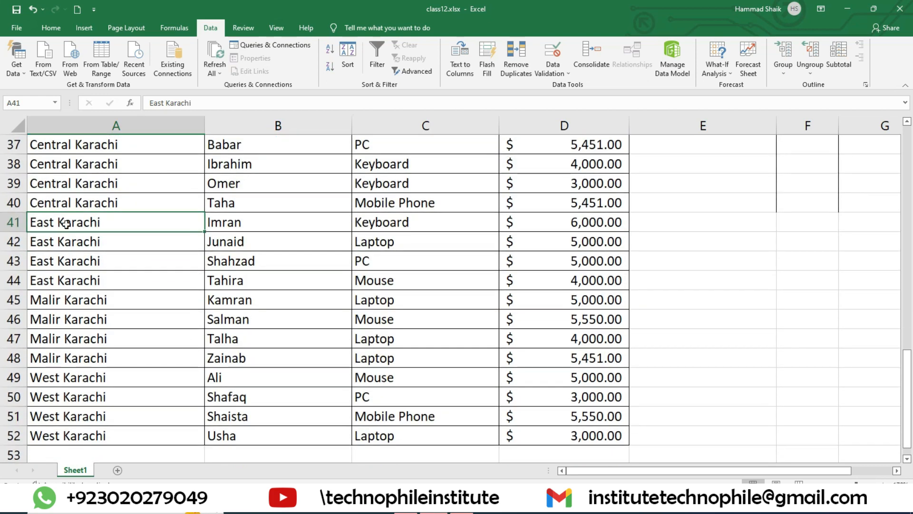
left_click_drag(66, 224, 80, 274)
left_click_drag(224, 222, 250, 283)
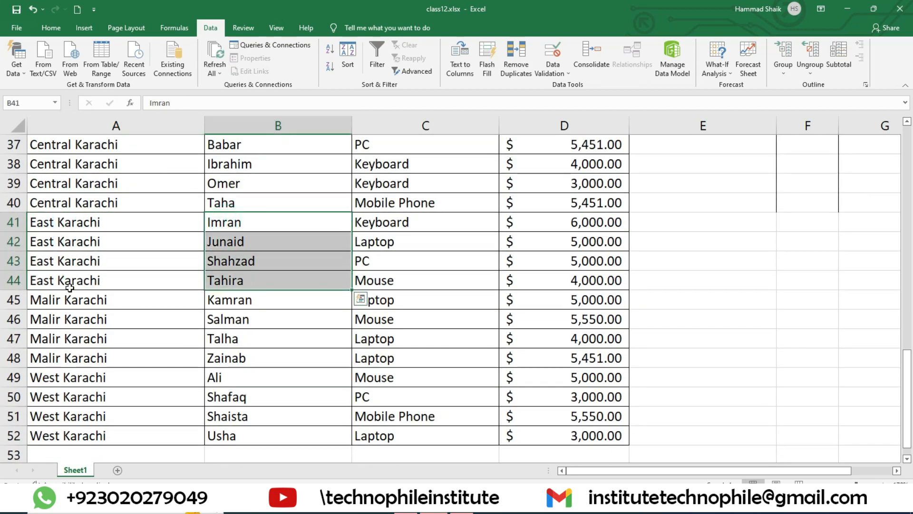
Examine the Malir Karachi and West Karachi groups with their sales reps in A45:B52, and return to the SORT topic list.
left_click_drag(100, 300, 116, 360)
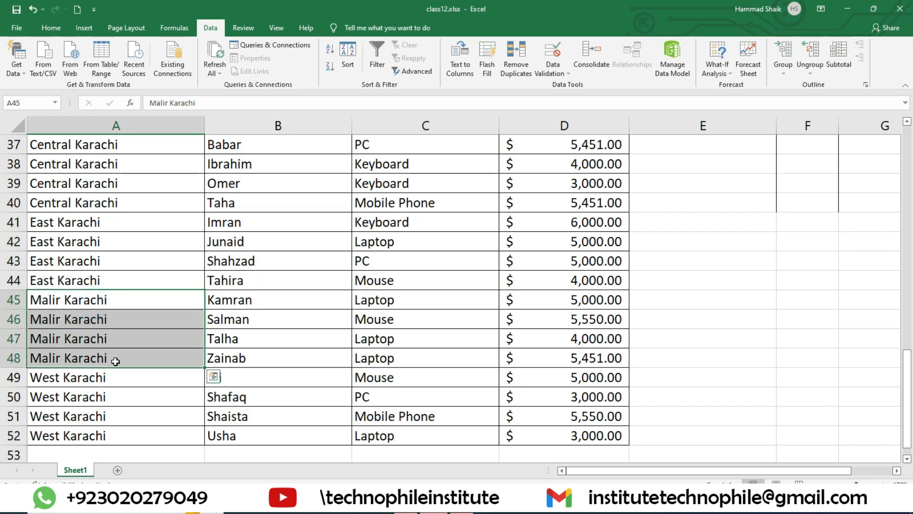
left_click_drag(225, 298, 238, 358)
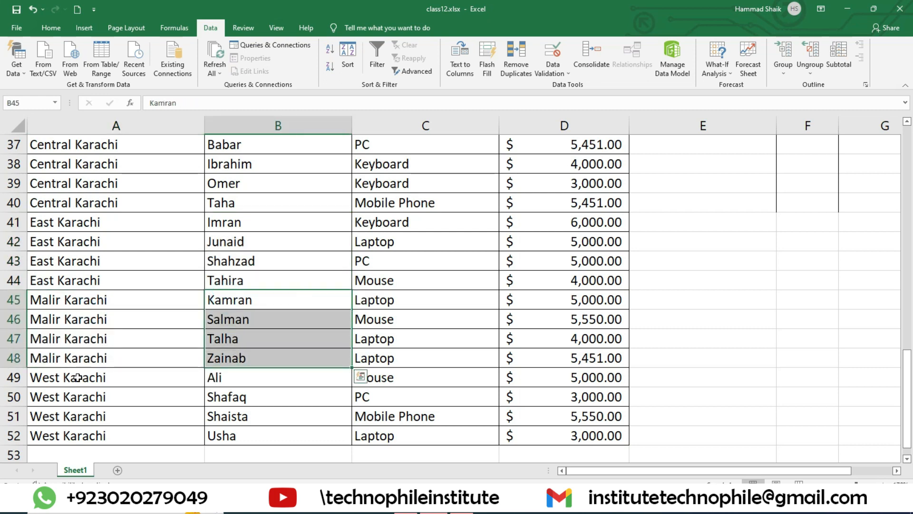
left_click_drag(71, 377, 75, 434)
left_click_drag(212, 367, 243, 434)
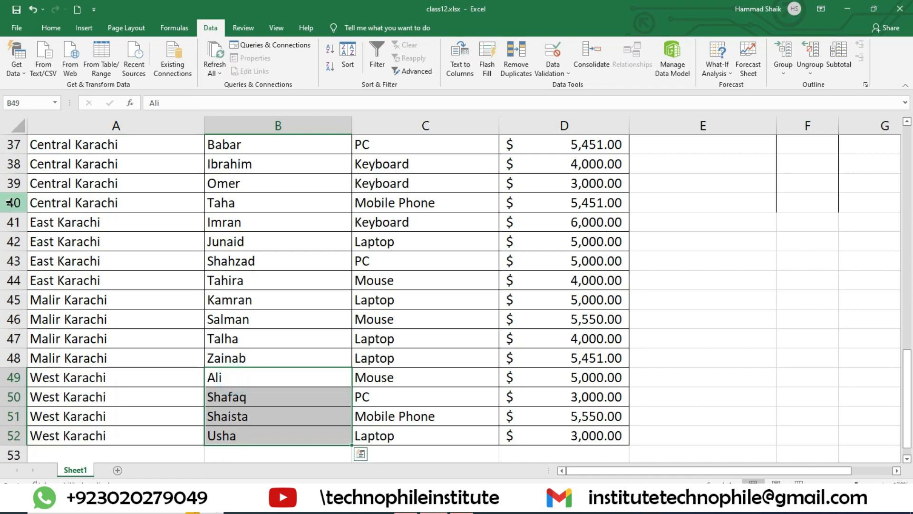
scroll(334, 258, "up", 7)
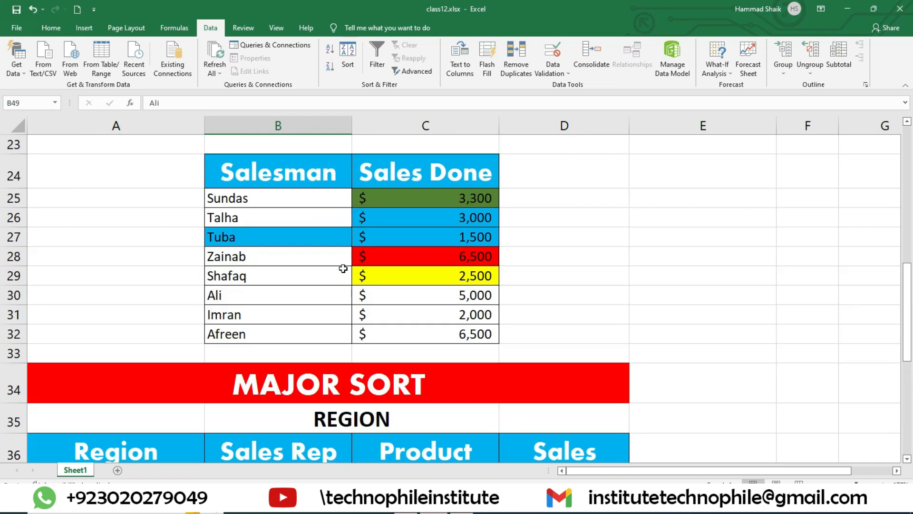
scroll(343, 268, "up", 5)
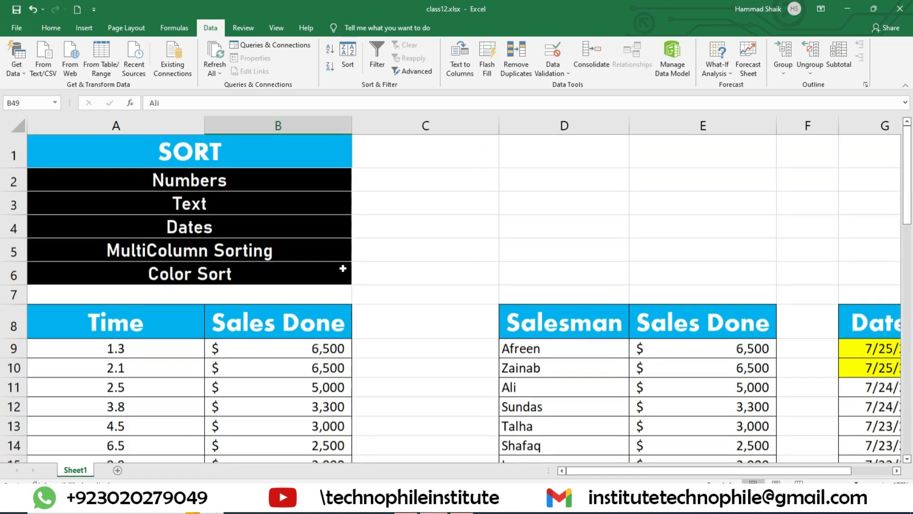